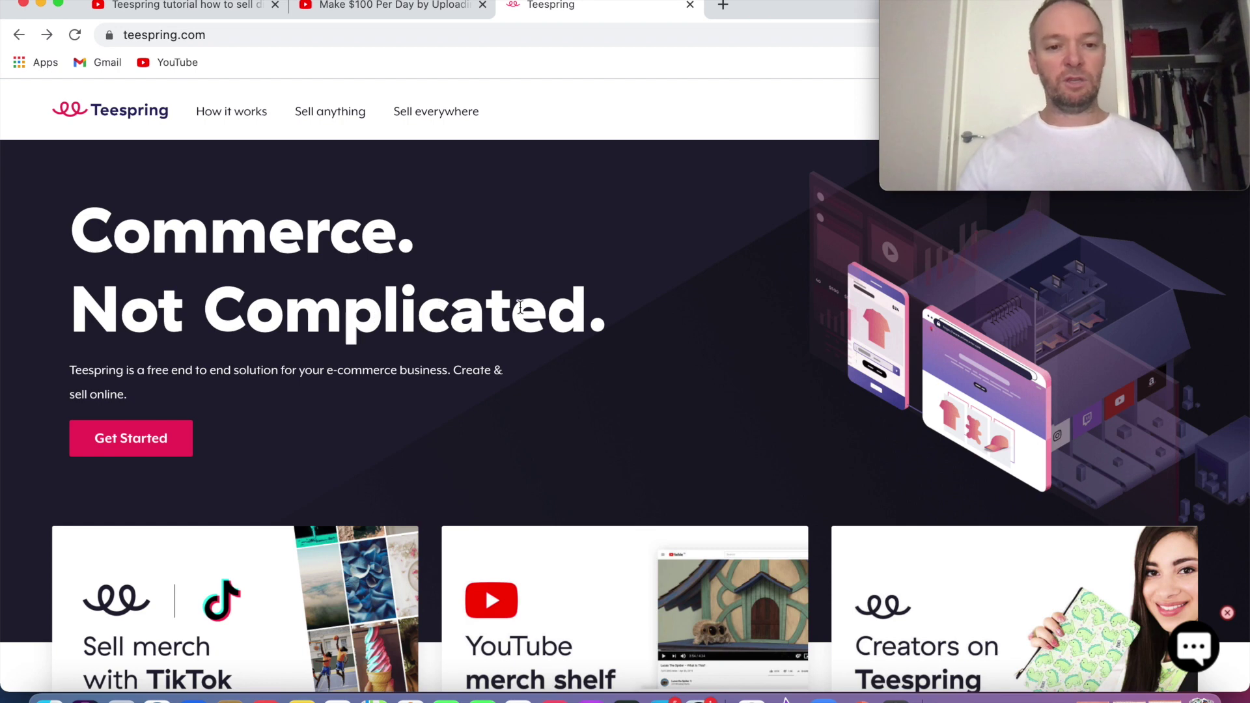
# Enter the seller dashboard, open and close the support chat, then open the 2021 Digital products catalog
pyautogui.click(164, 450)
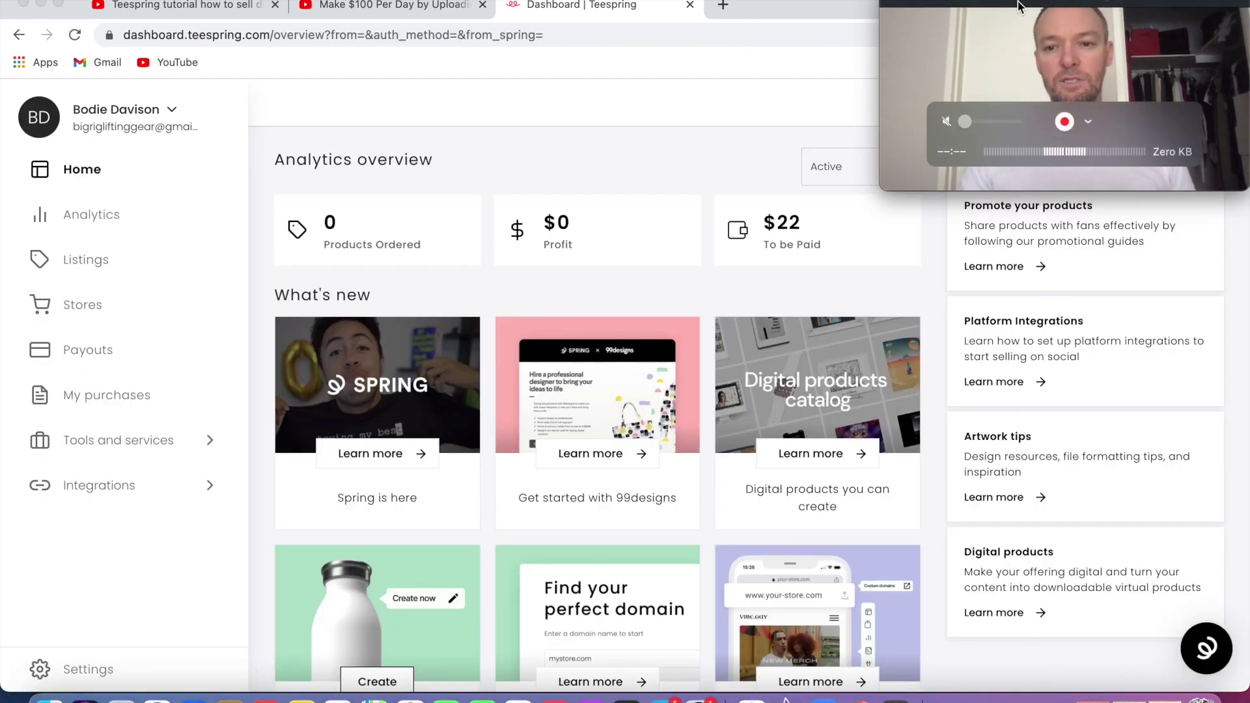
pyautogui.moveTo(1010, 6); pyautogui.dragTo(634, 3)
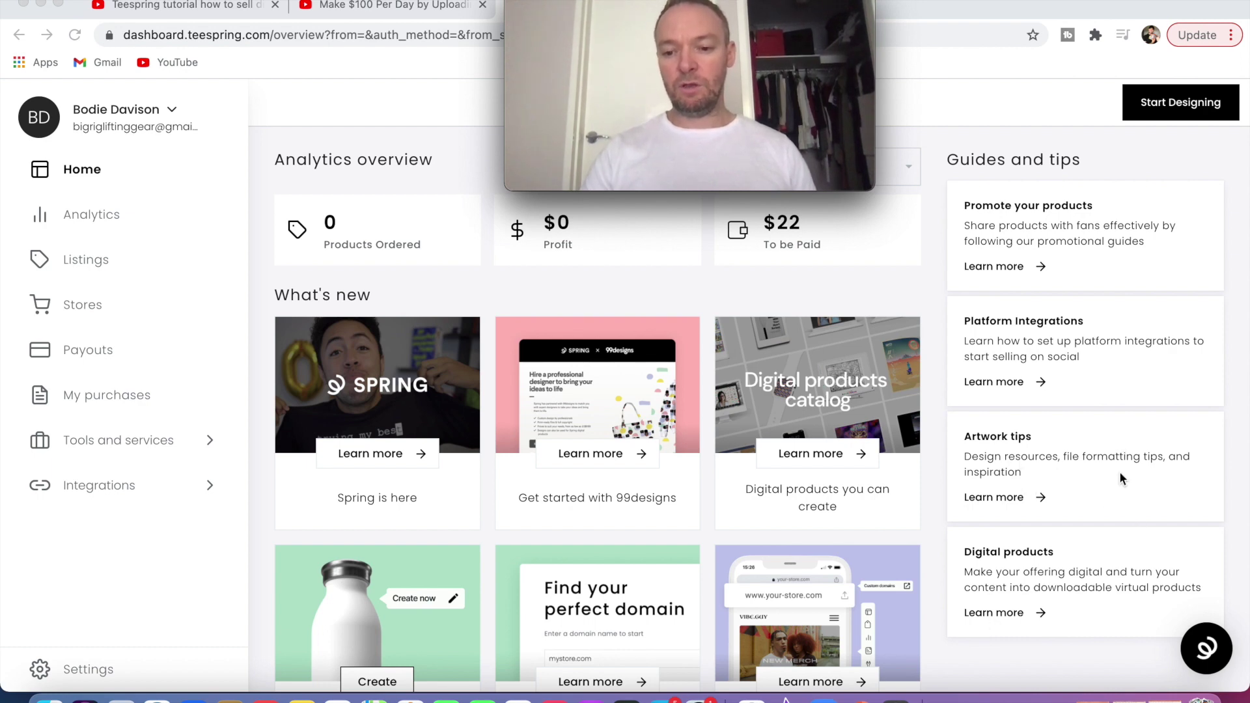
pyautogui.click(1207, 652)
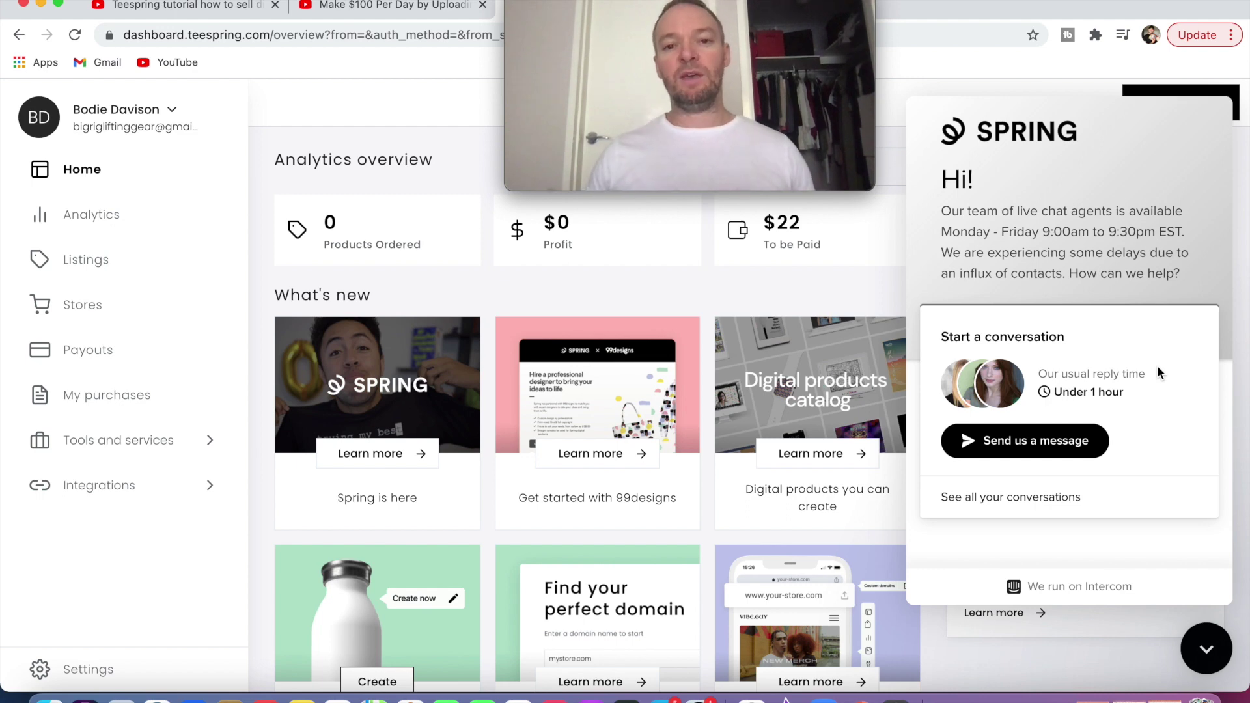
pyautogui.click(1206, 649)
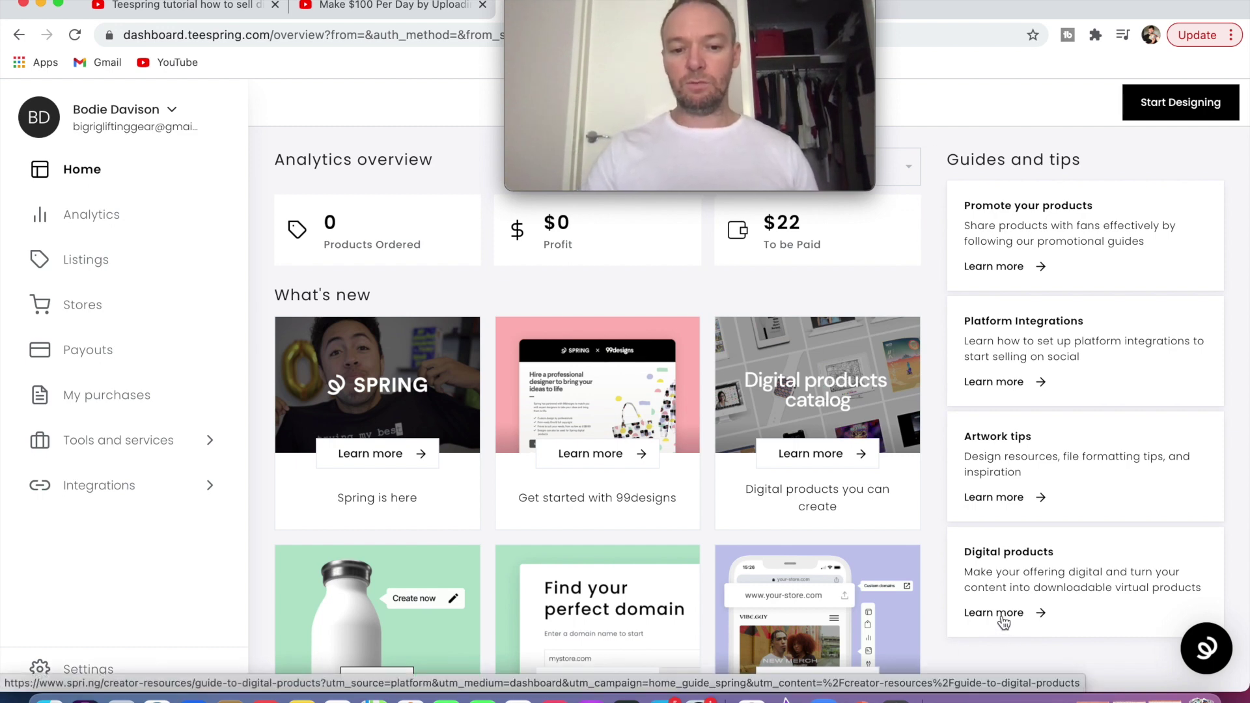
pyautogui.click(835, 466)
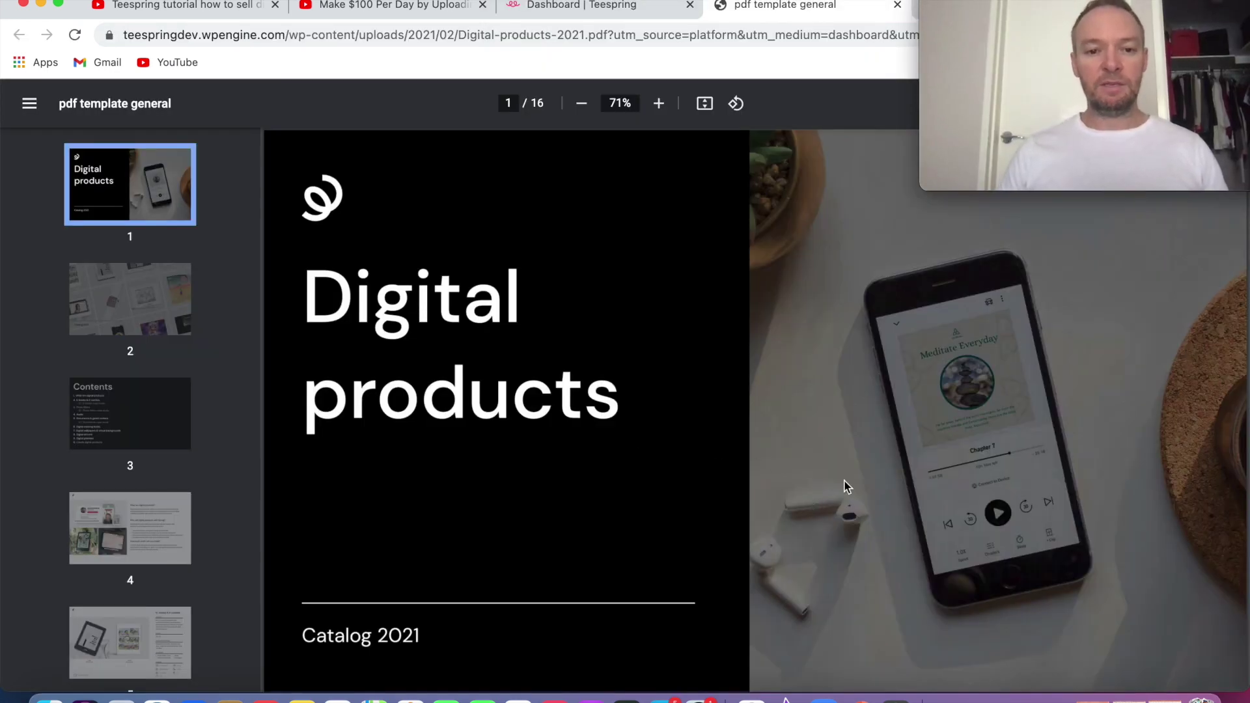
pyautogui.scroll(-1, 846, 487)
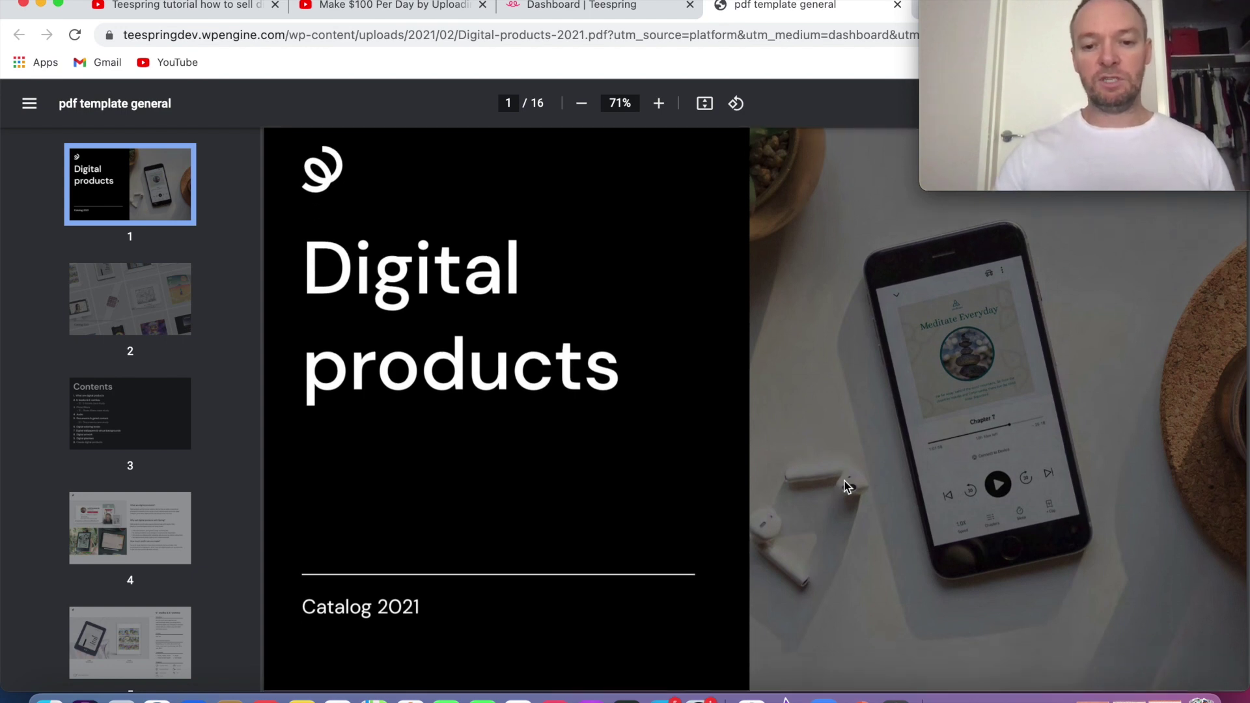
pyautogui.scroll(-3, 846, 487)
pyautogui.scroll(-1, 845, 487)
pyautogui.scroll(-1, 846, 487)
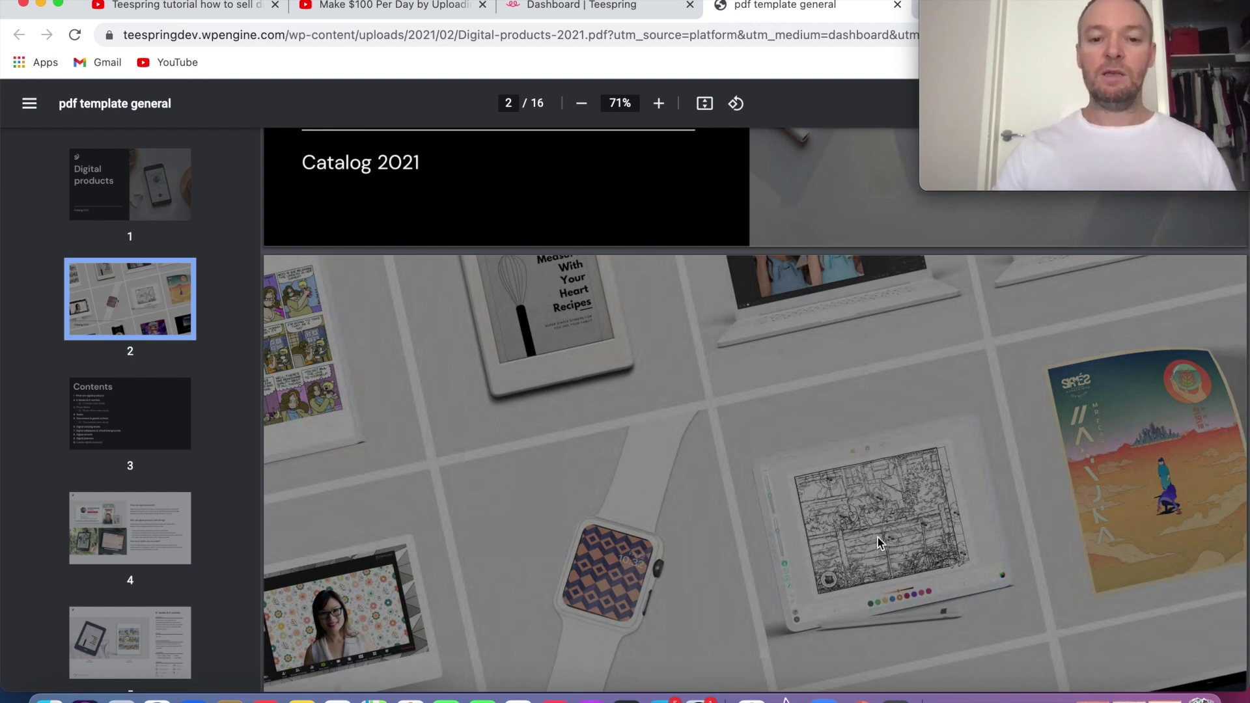
pyautogui.scroll(-3, 878, 539)
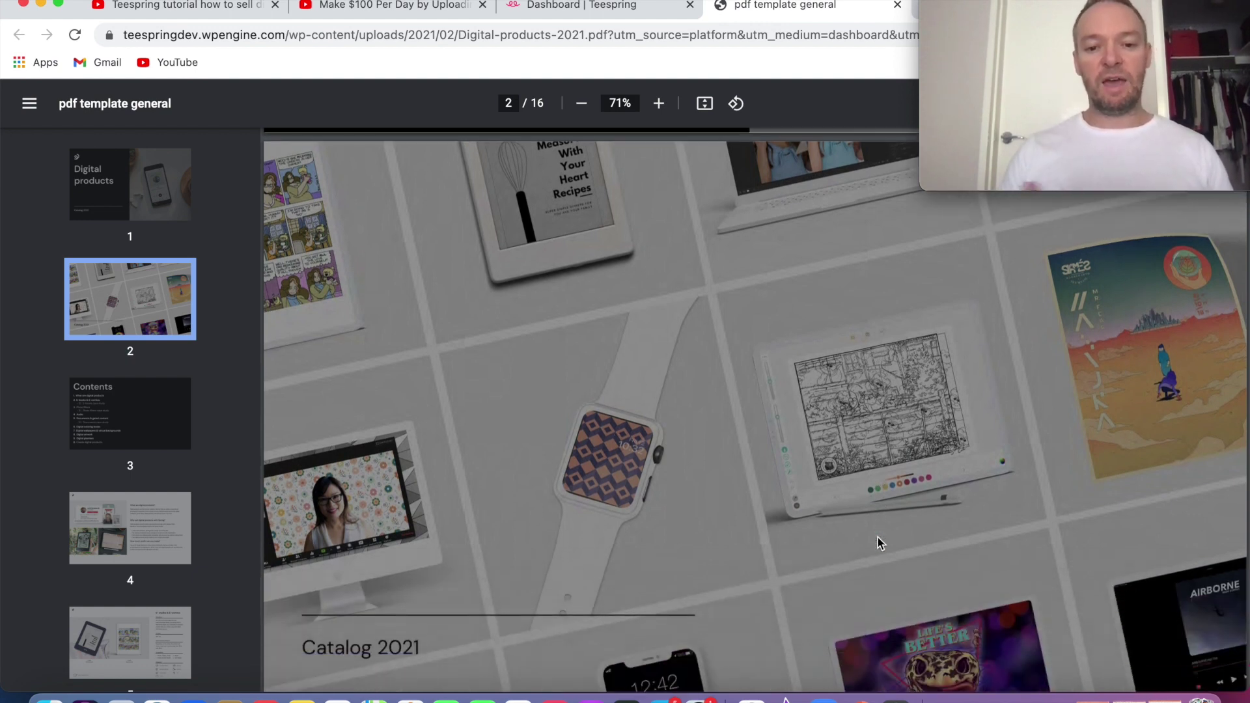
pyautogui.scroll(-1, 878, 543)
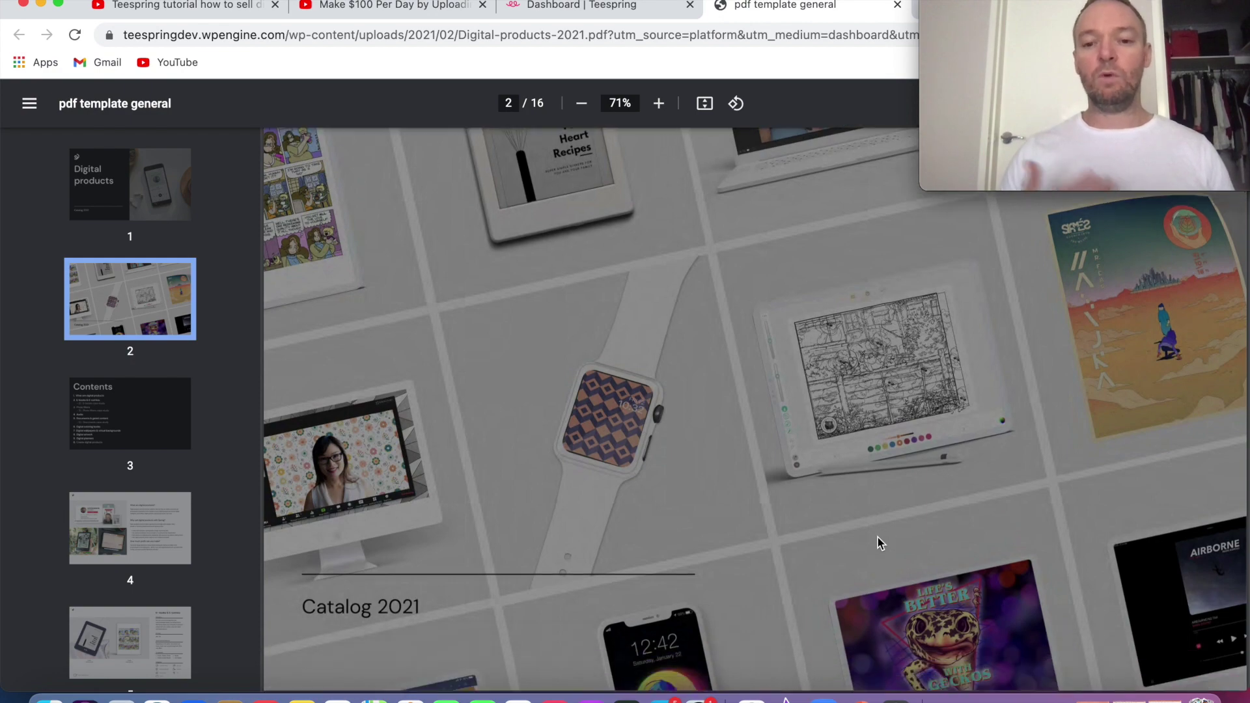
pyautogui.scroll(-2, 878, 543)
pyautogui.scroll(-3, 808, 456)
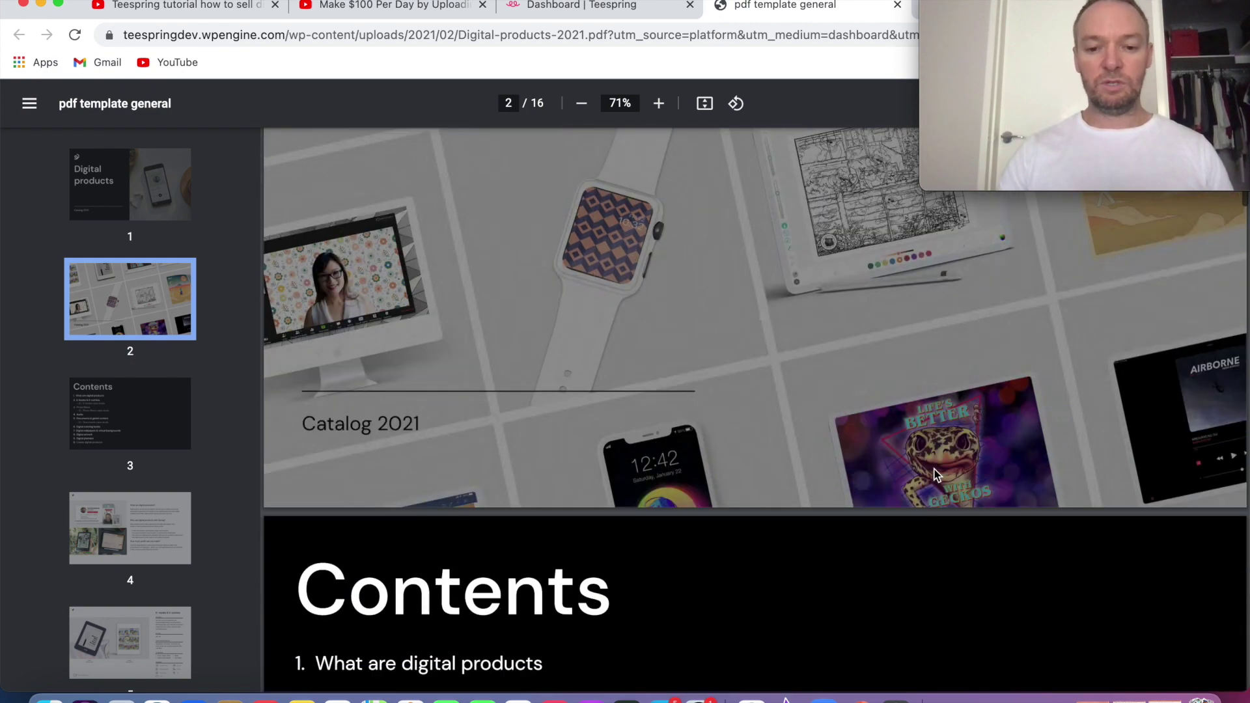
pyautogui.scroll(-10, 934, 475)
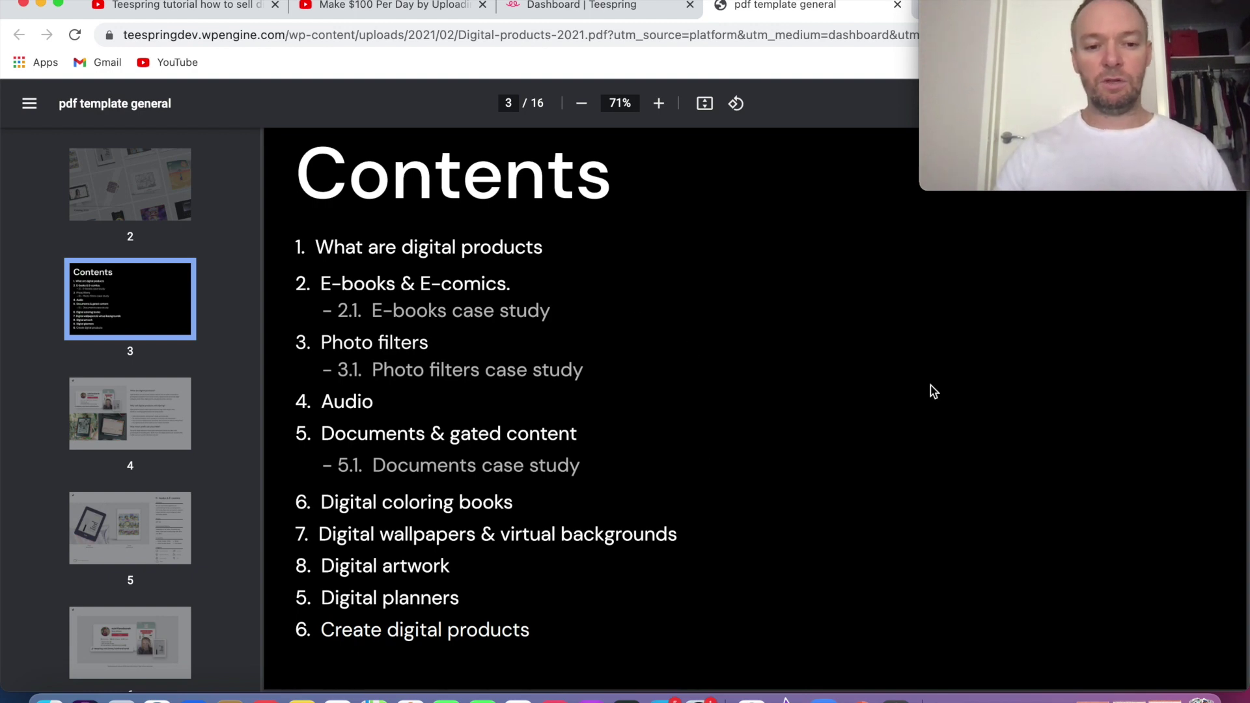
pyautogui.scroll(-5, 931, 386)
pyautogui.scroll(-5, 931, 386)
pyautogui.scroll(-4, 930, 386)
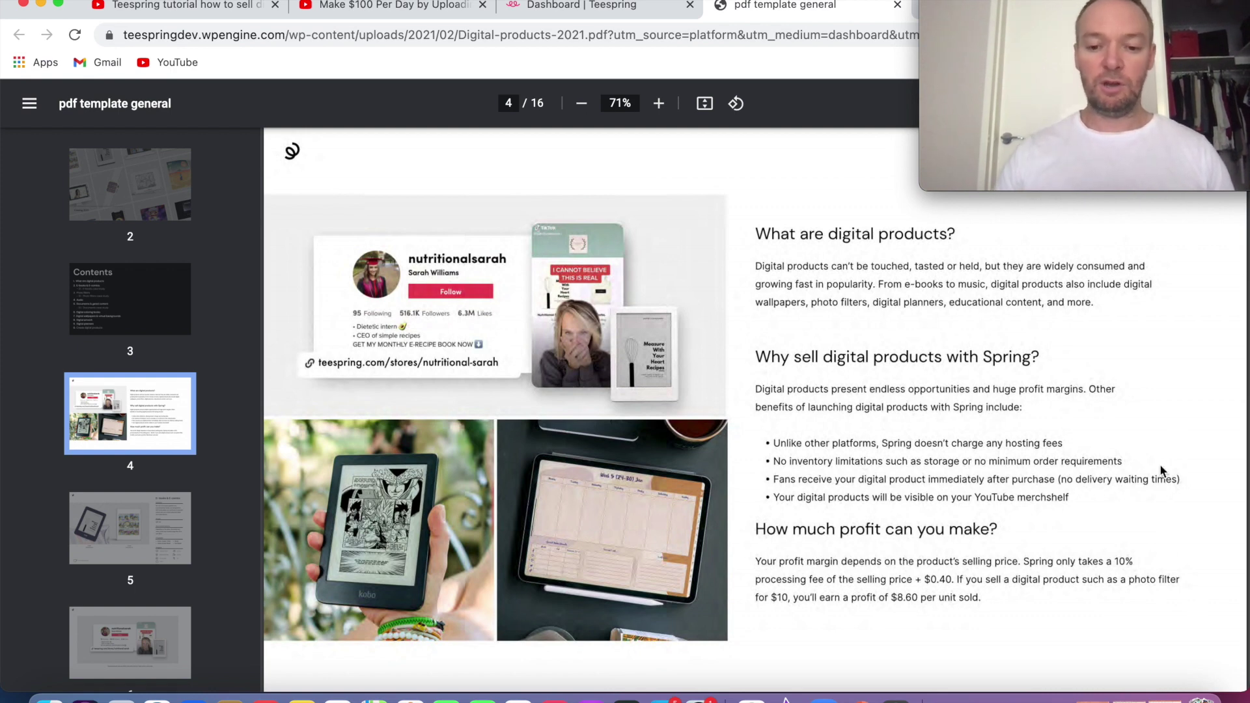
pyautogui.scroll(-5, 1159, 464)
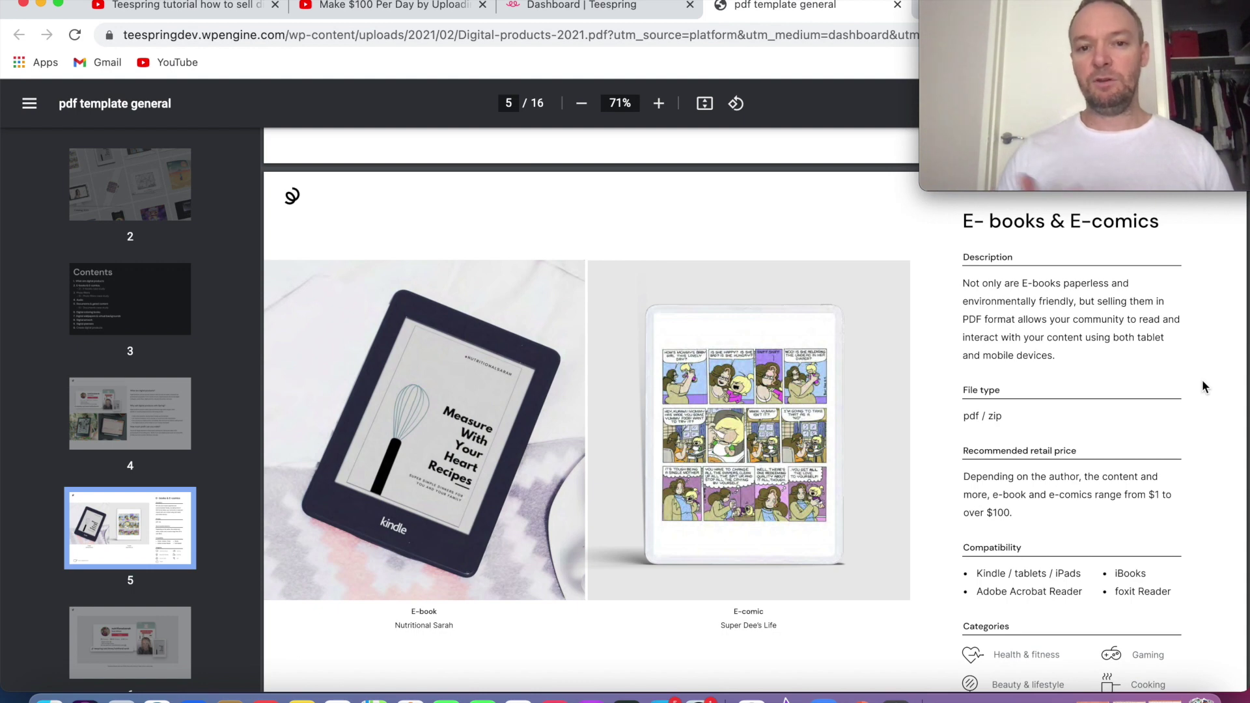
pyautogui.scroll(-1, 1216, 408)
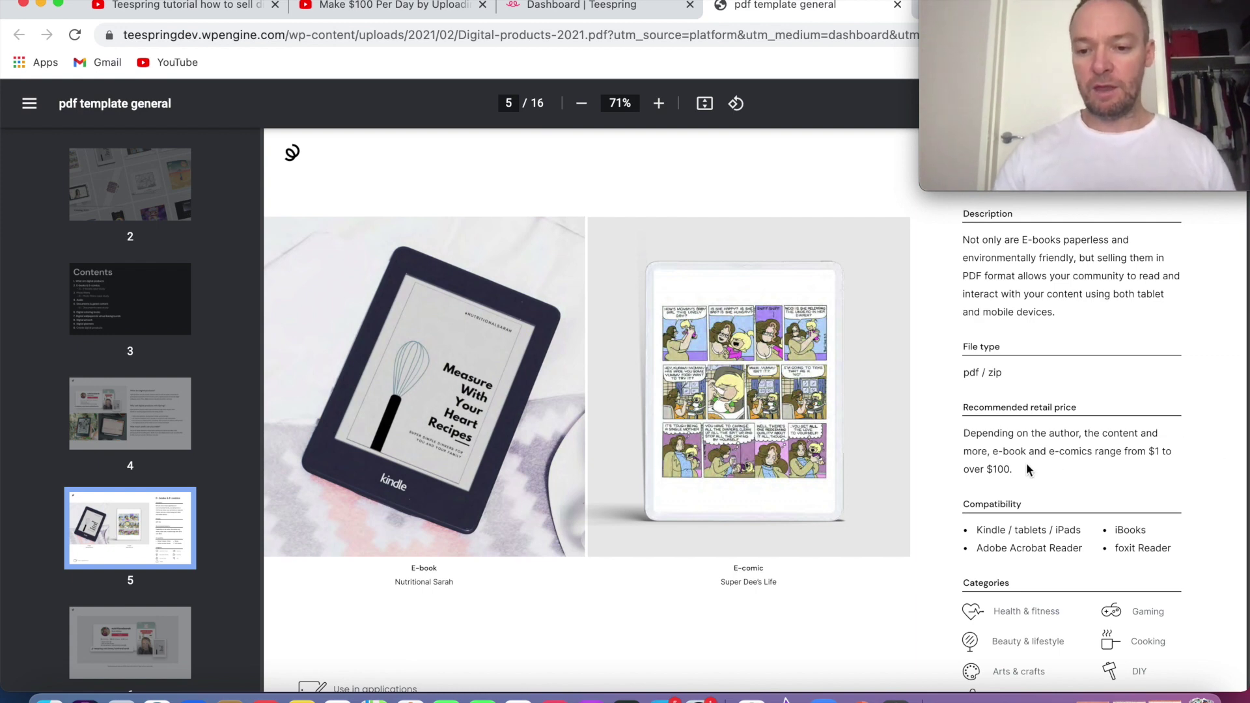
pyautogui.scroll(-3, 1179, 422)
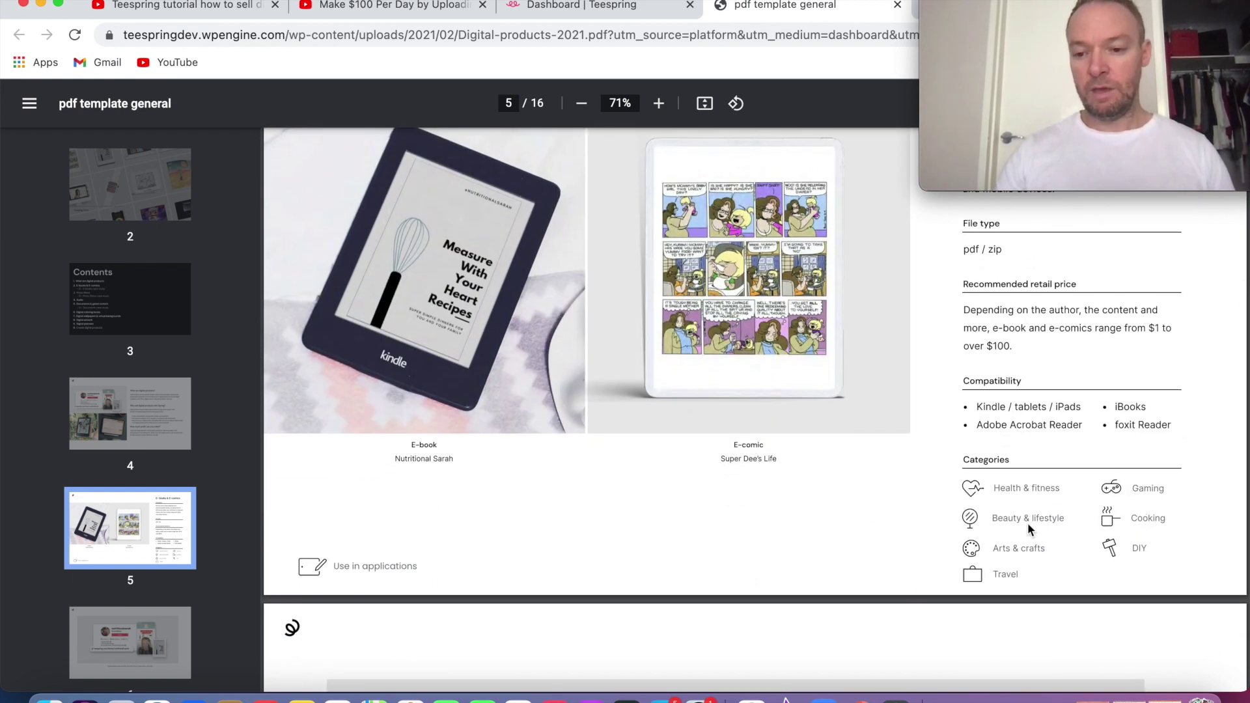
pyautogui.scroll(-1, 1188, 390)
pyautogui.scroll(-1, 1188, 390)
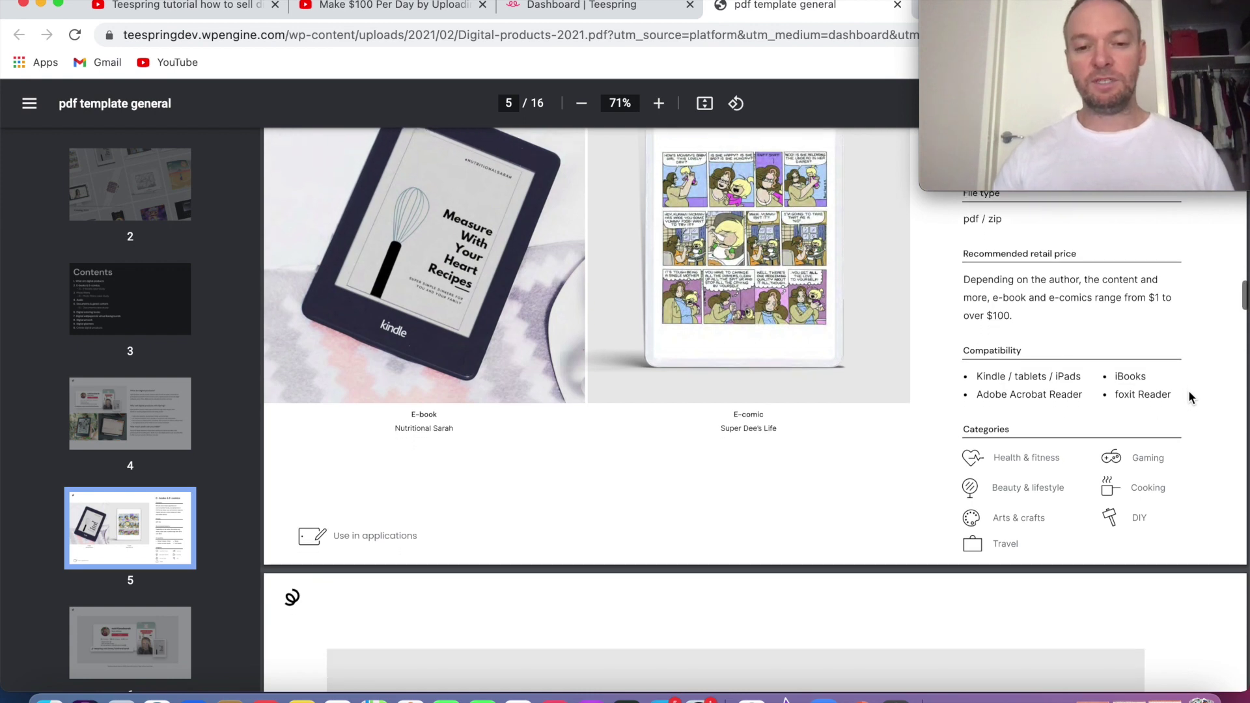
pyautogui.scroll(-5, 1188, 394)
pyautogui.scroll(-2, 1189, 390)
pyautogui.scroll(4, 1188, 390)
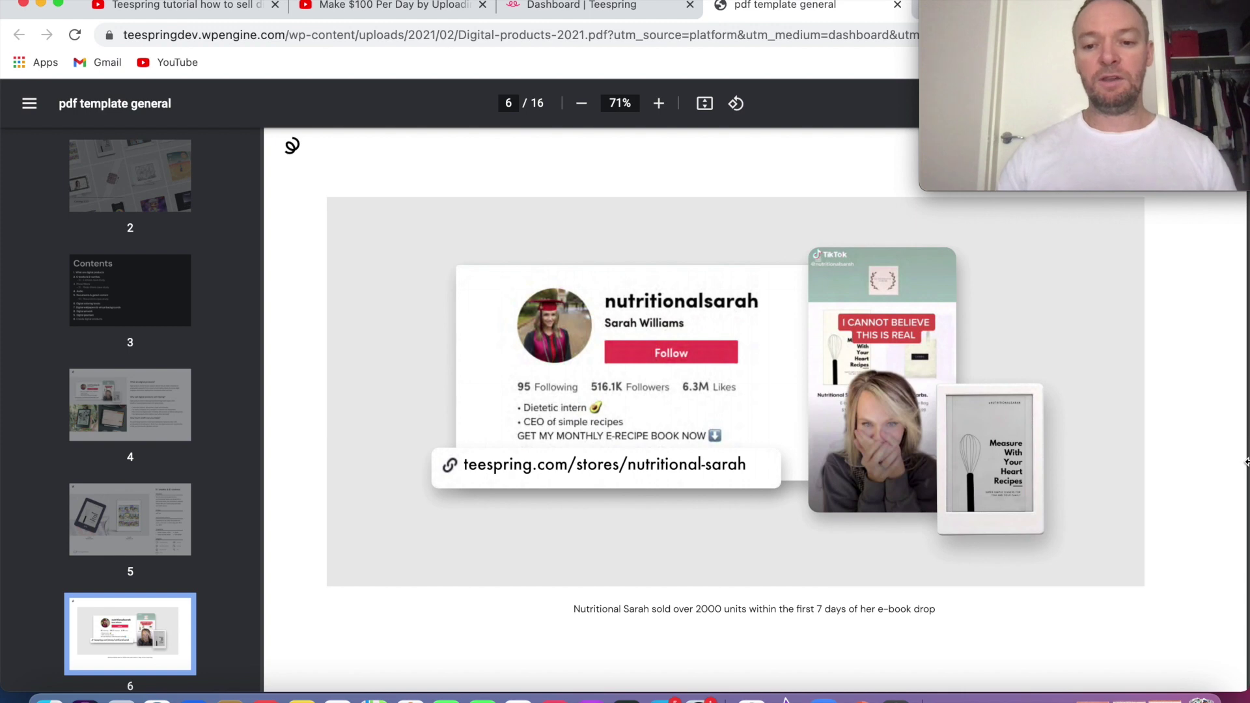
pyautogui.scroll(-3, 1246, 461)
pyautogui.scroll(-5, 1247, 461)
pyautogui.scroll(-2, 1246, 461)
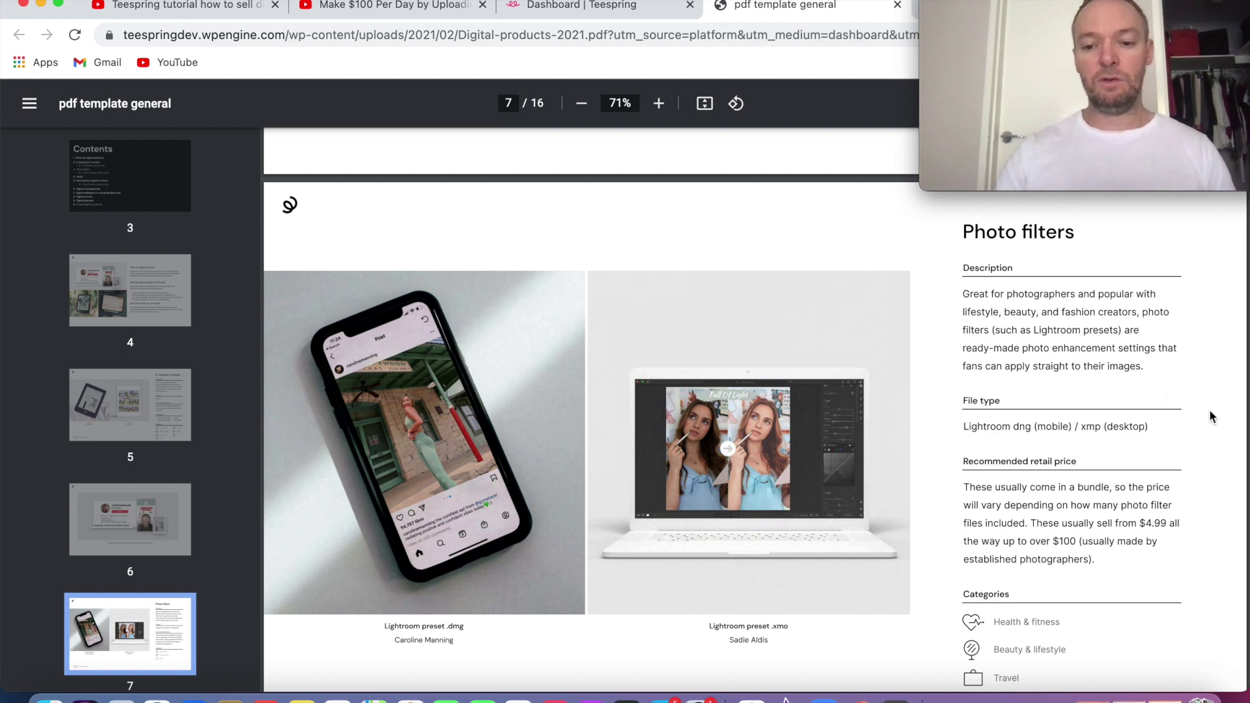
pyautogui.scroll(-3, 1209, 417)
pyautogui.scroll(-2, 1209, 417)
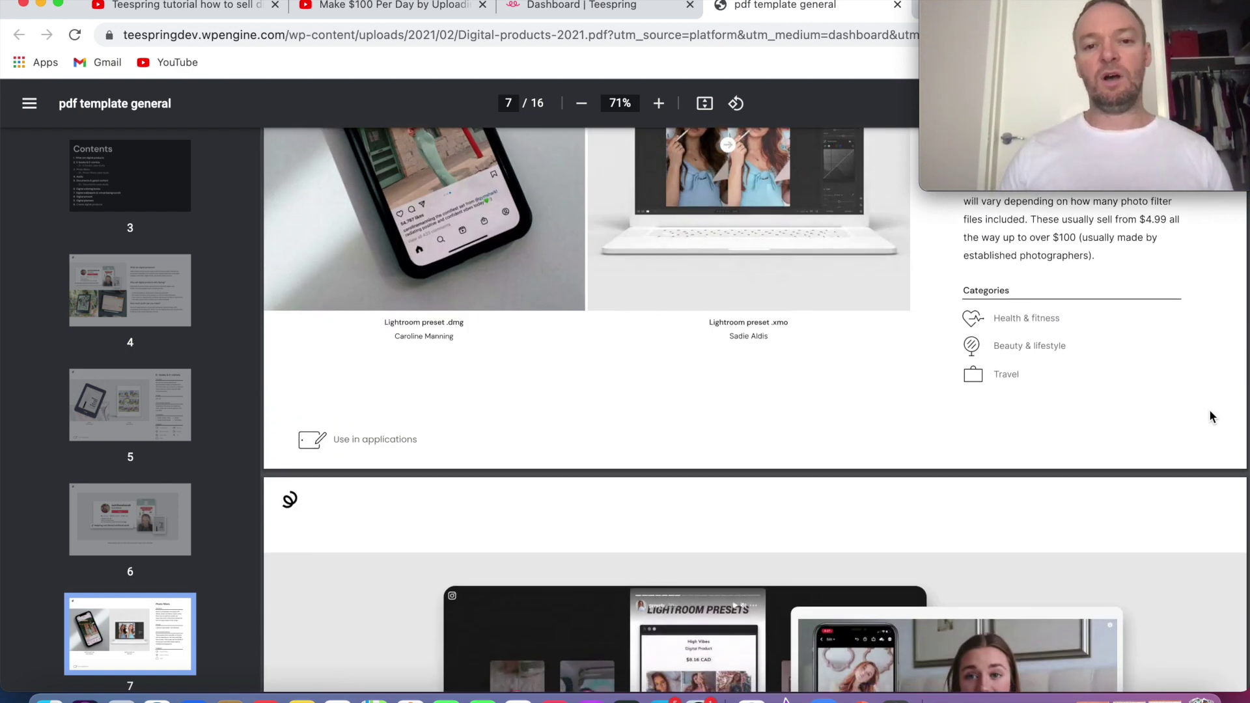
pyautogui.scroll(-2, 1231, 442)
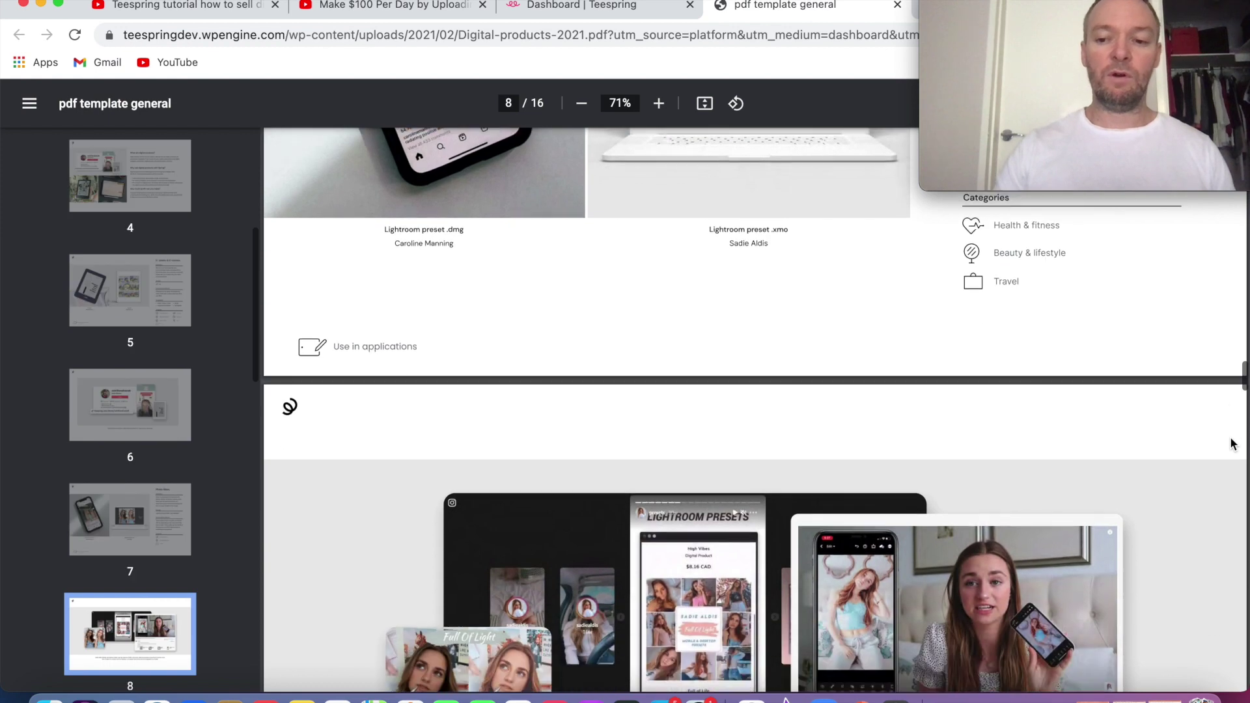
pyautogui.scroll(-3, 1190, 419)
pyautogui.scroll(-2, 1191, 418)
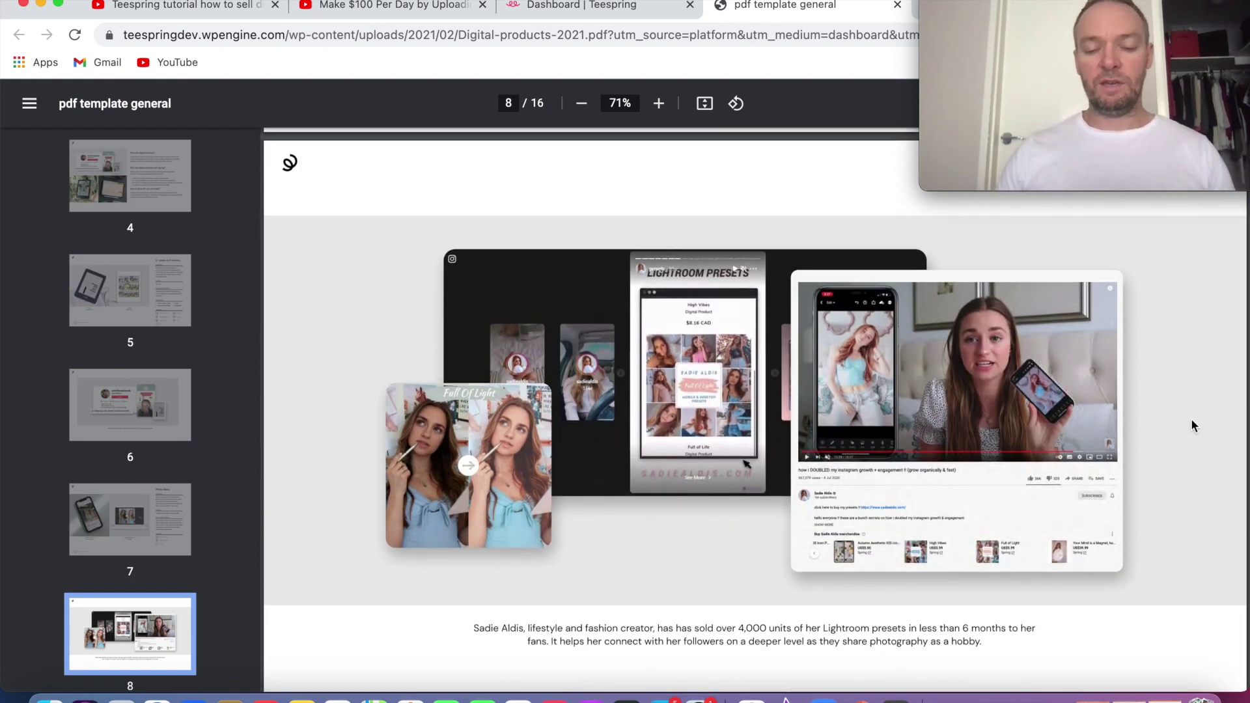
pyautogui.scroll(-10, 1191, 425)
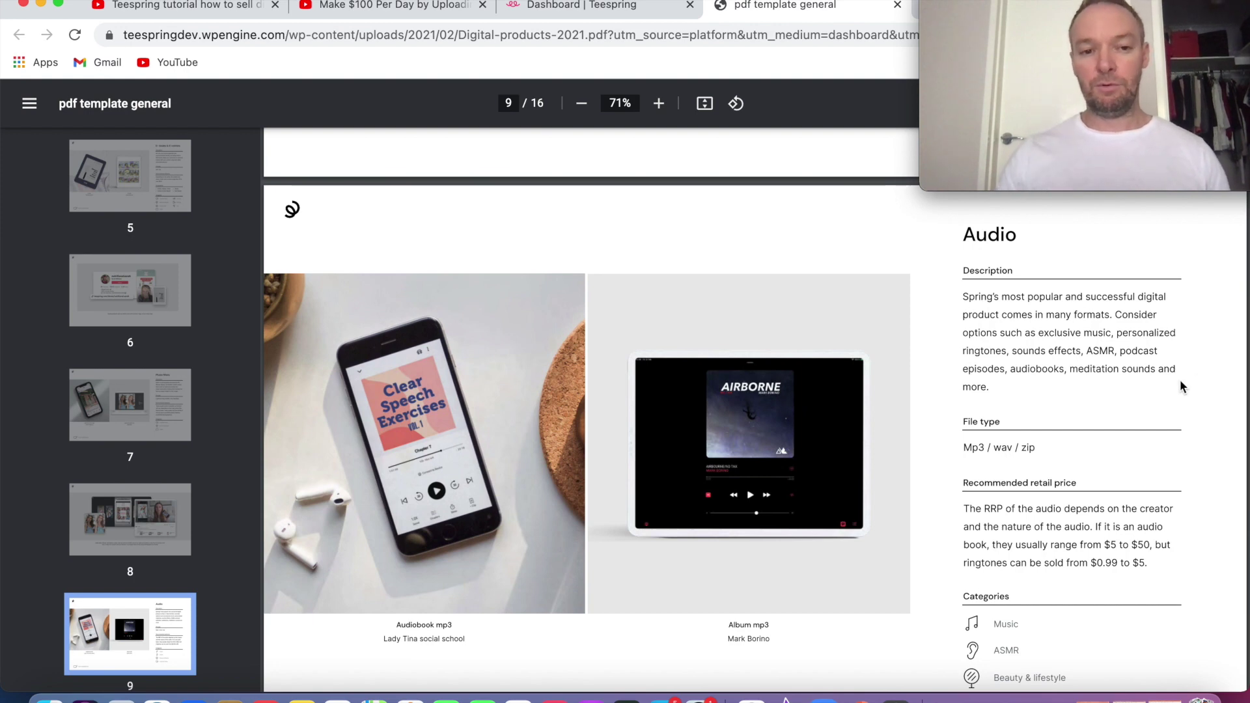
pyautogui.scroll(-5, 1199, 378)
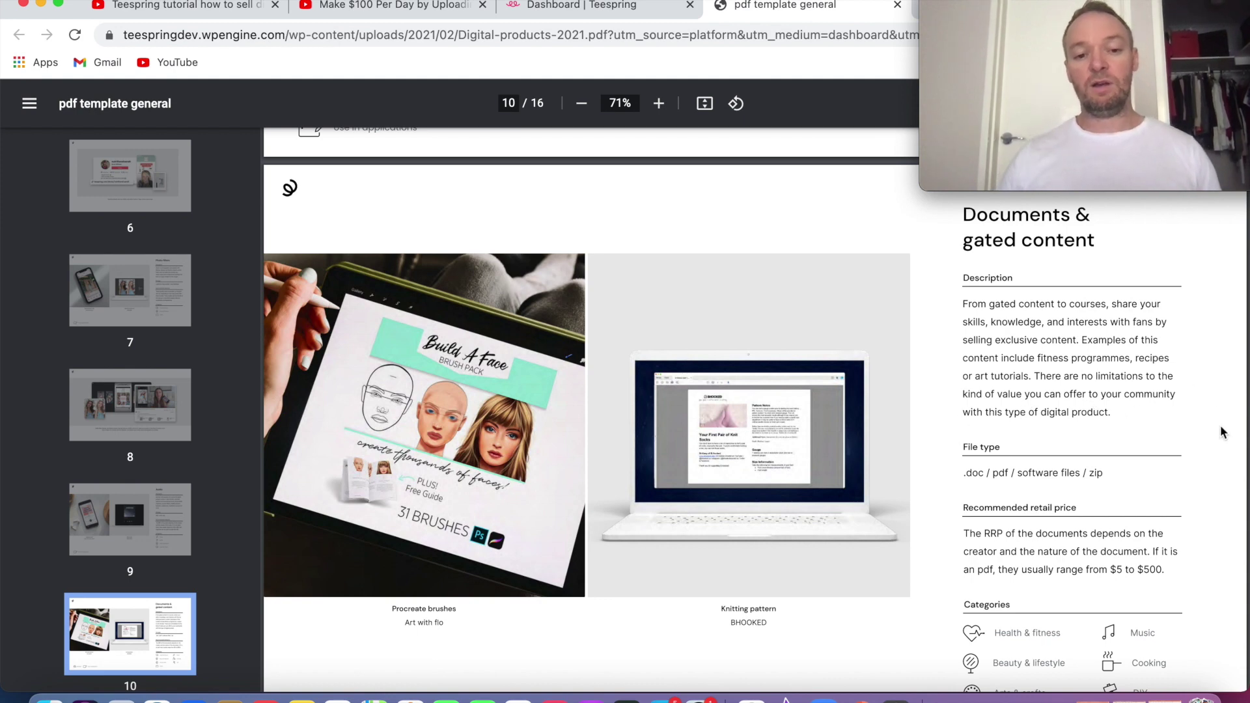
pyautogui.scroll(-5, 1221, 426)
pyautogui.scroll(-2, 1220, 432)
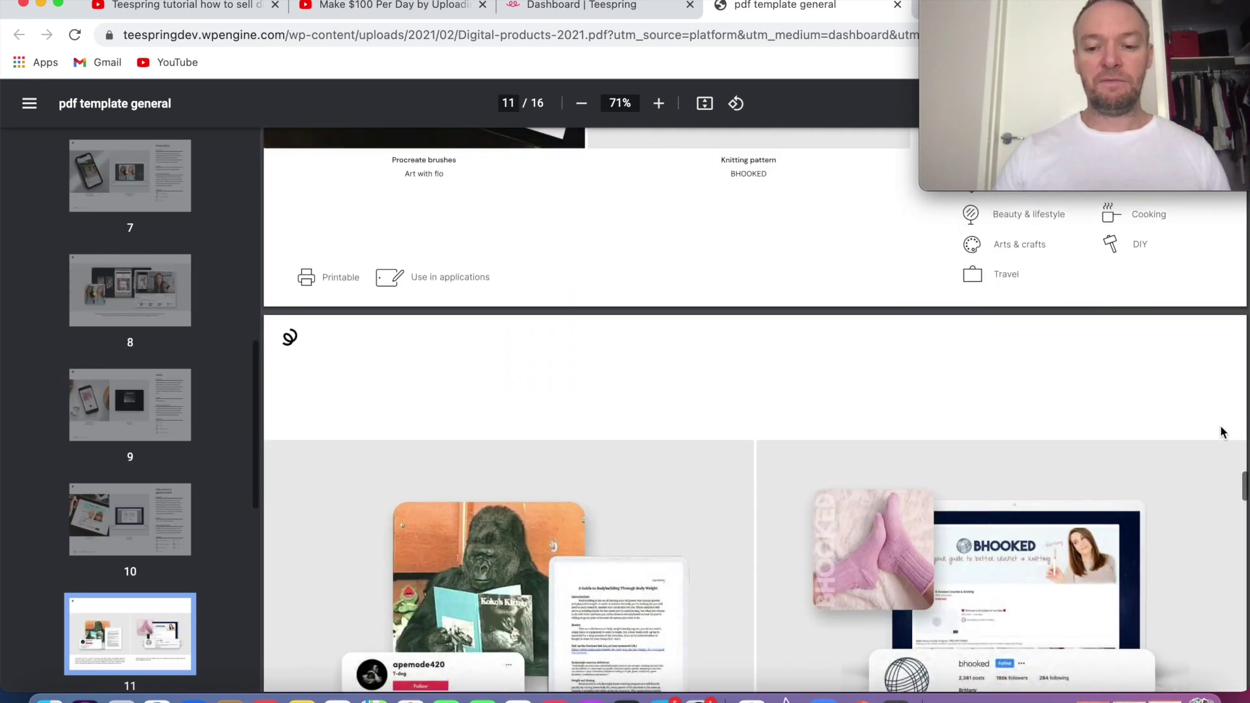
pyautogui.scroll(-1, 1220, 431)
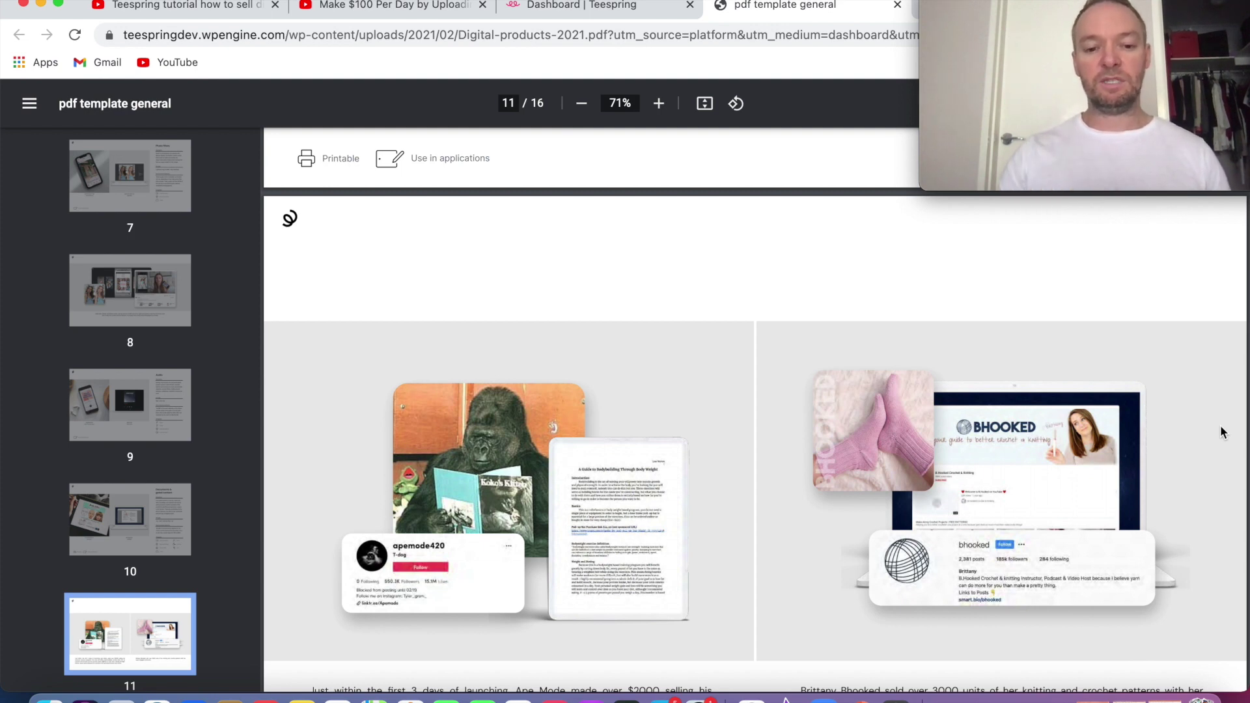
pyautogui.scroll(-1, 1219, 427)
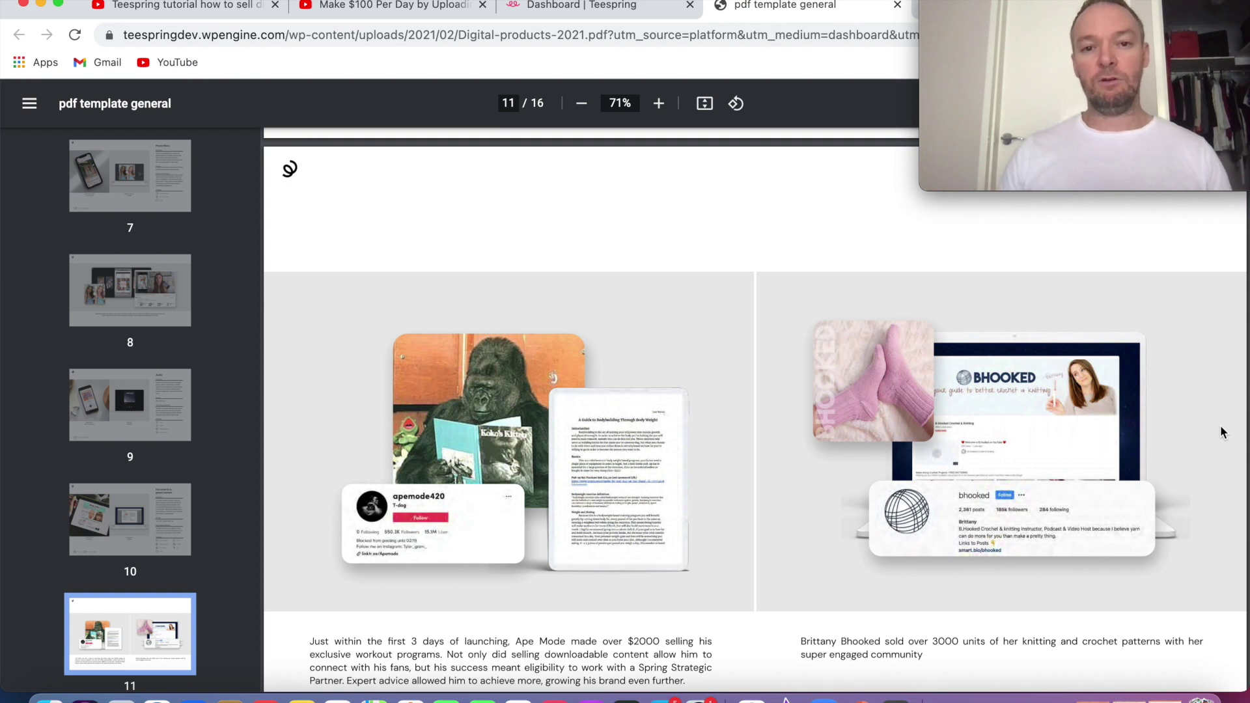
pyautogui.scroll(-2, 1220, 427)
pyautogui.scroll(-5, 1220, 427)
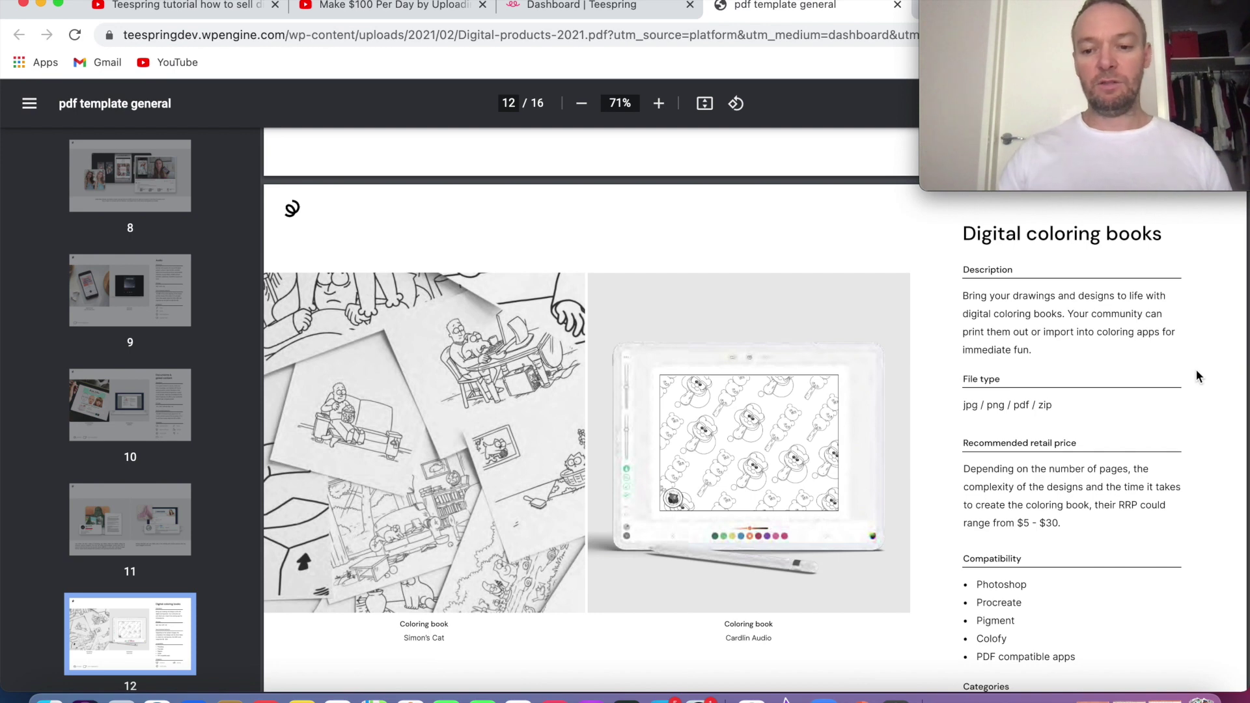
pyautogui.scroll(-5, 1196, 368)
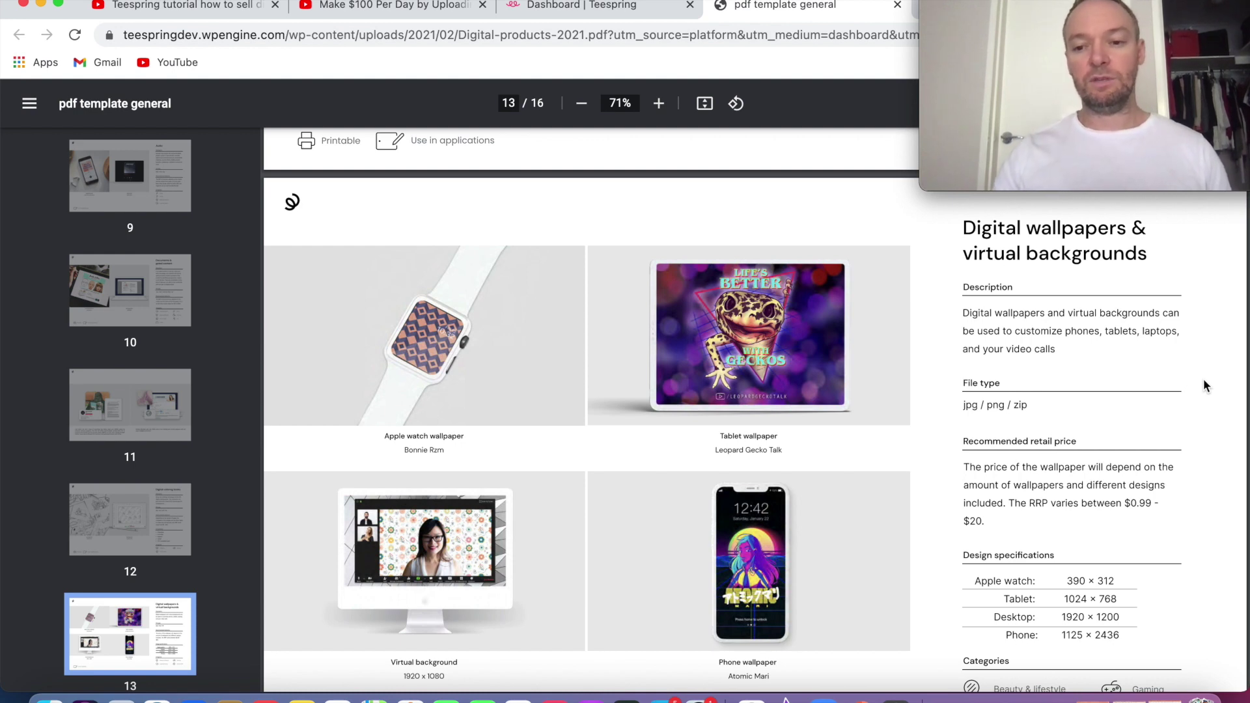
pyautogui.scroll(-1, 1204, 383)
pyautogui.scroll(-5, 1204, 384)
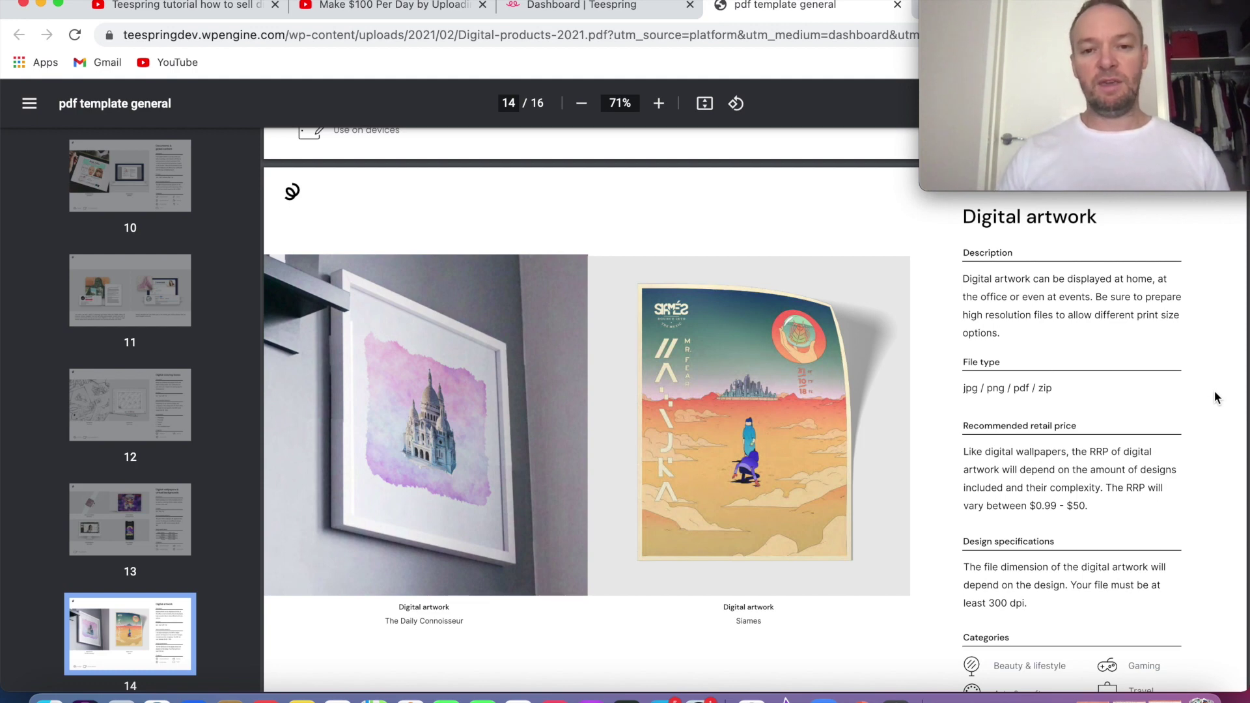
pyautogui.scroll(-1, 1214, 397)
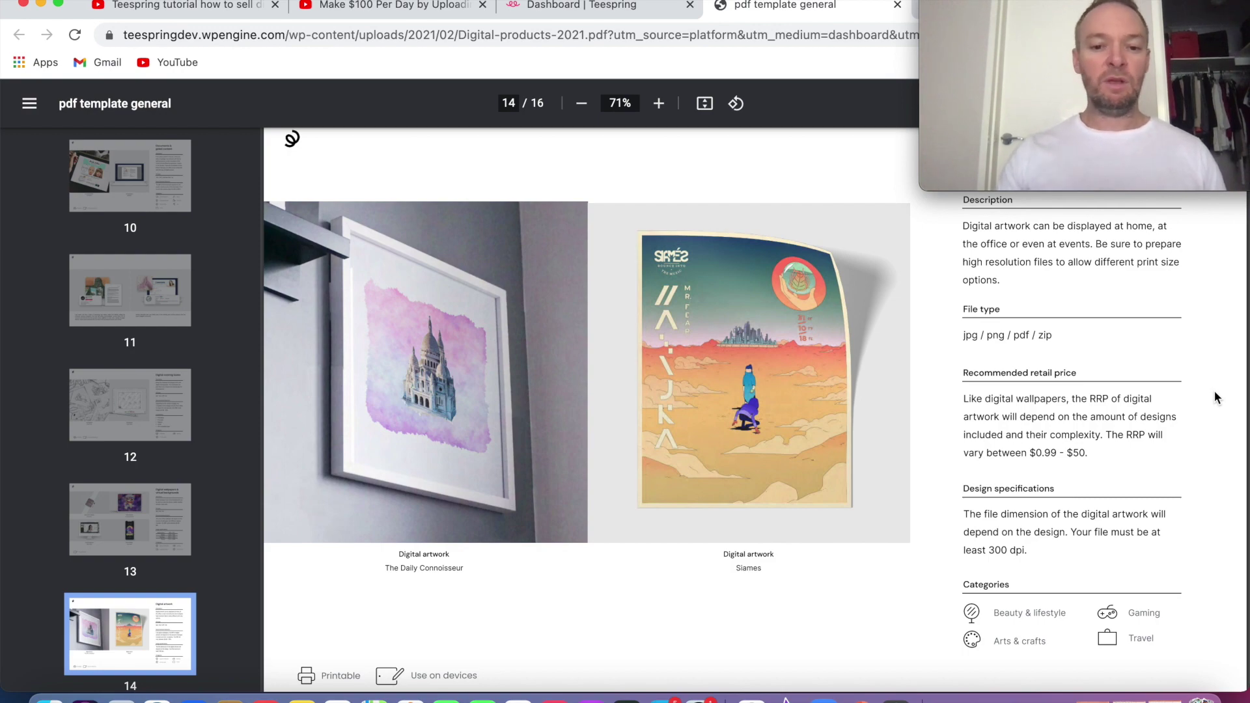
pyautogui.scroll(-2, 1215, 398)
pyautogui.scroll(-6, 1216, 397)
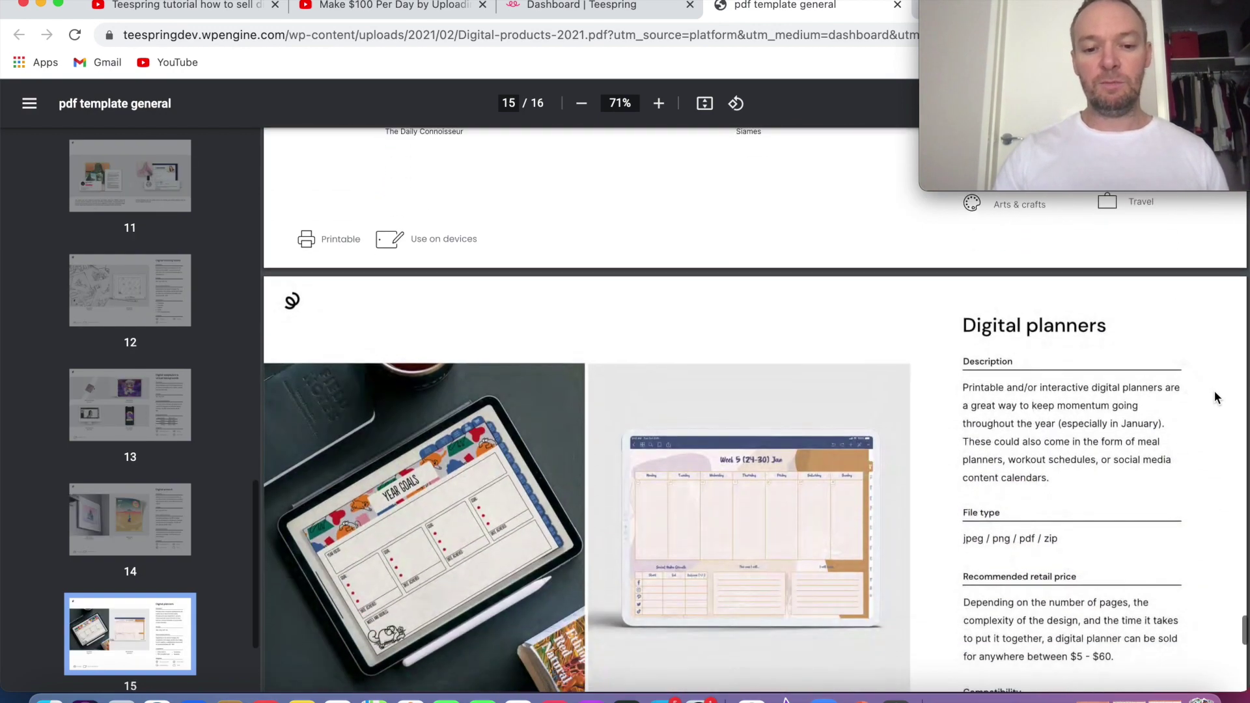
pyautogui.scroll(-3, 1216, 396)
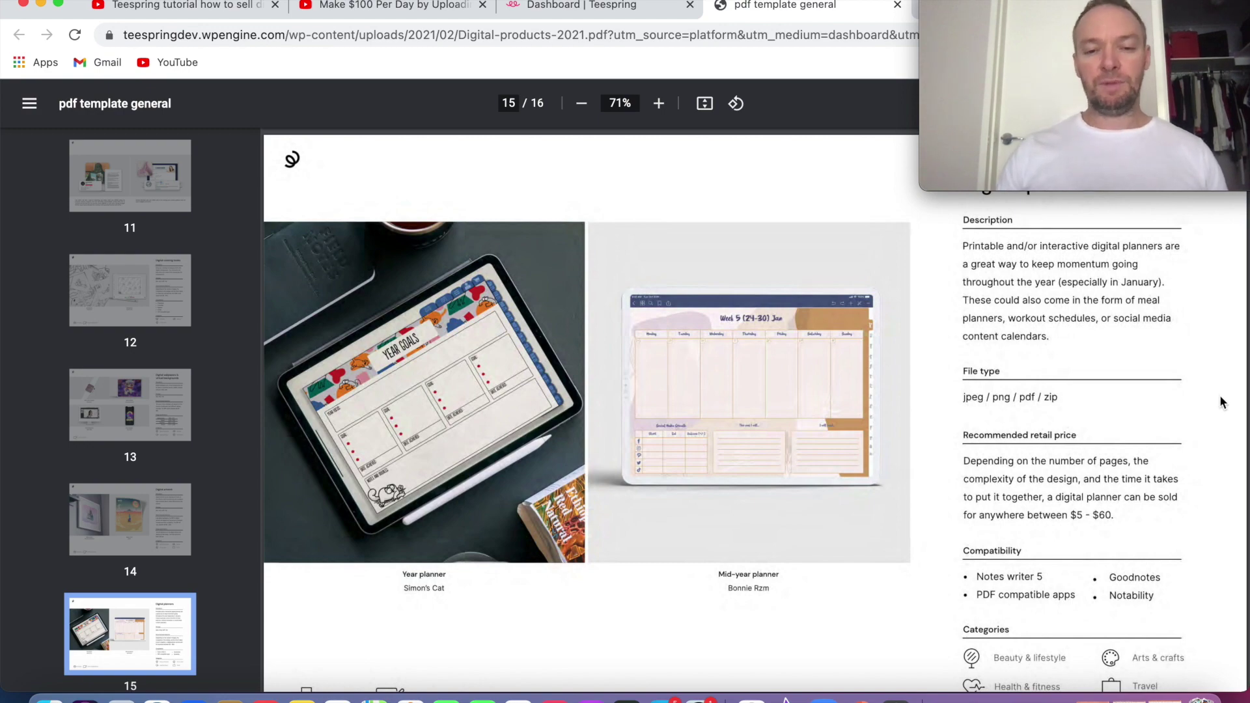
pyautogui.scroll(-5, 1220, 402)
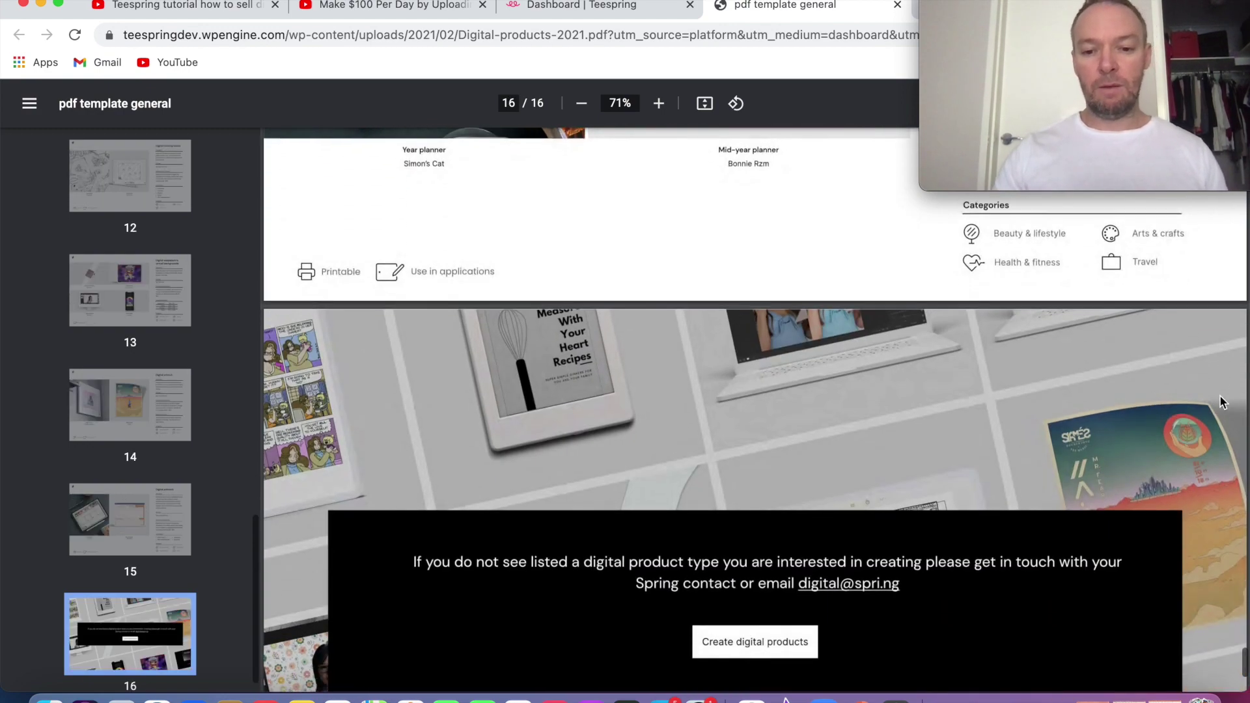
pyautogui.scroll(4, 1220, 402)
pyautogui.scroll(2, 1220, 401)
pyautogui.scroll(1, 1220, 402)
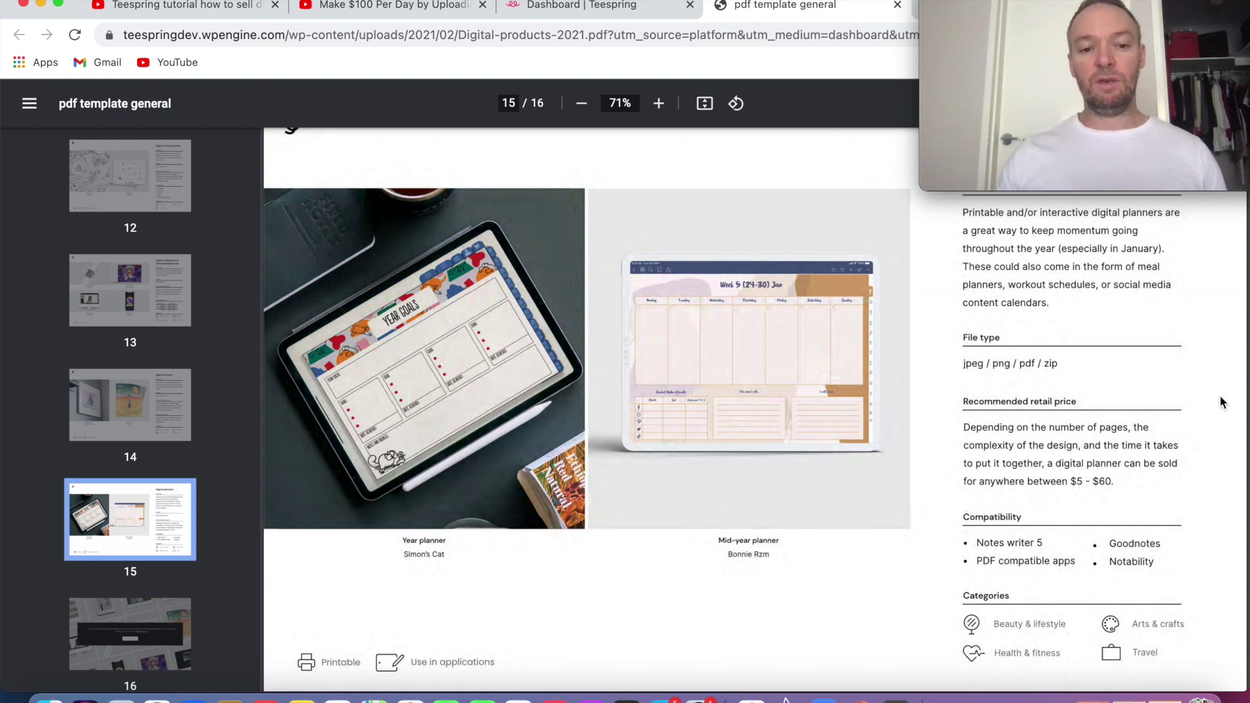
pyautogui.scroll(-5, 1220, 401)
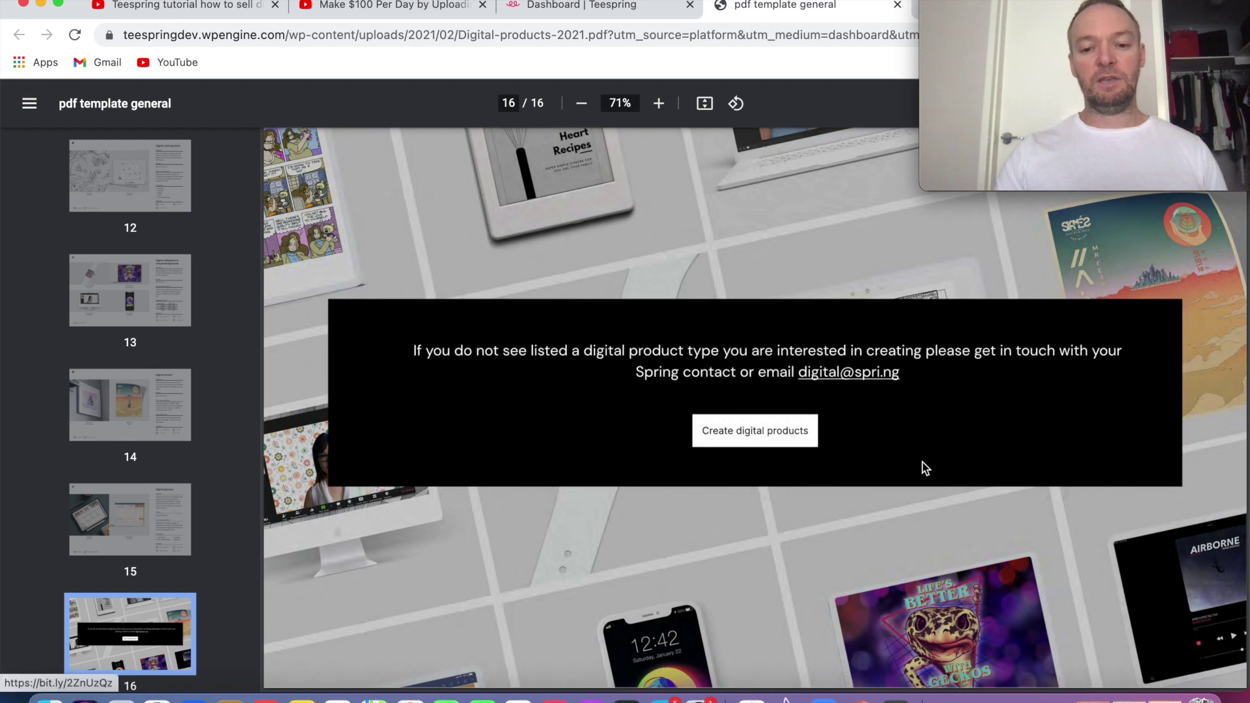
# Go from the catalog to the product launcher and show the Digital product types, such as digital planner
pyautogui.click(794, 442)
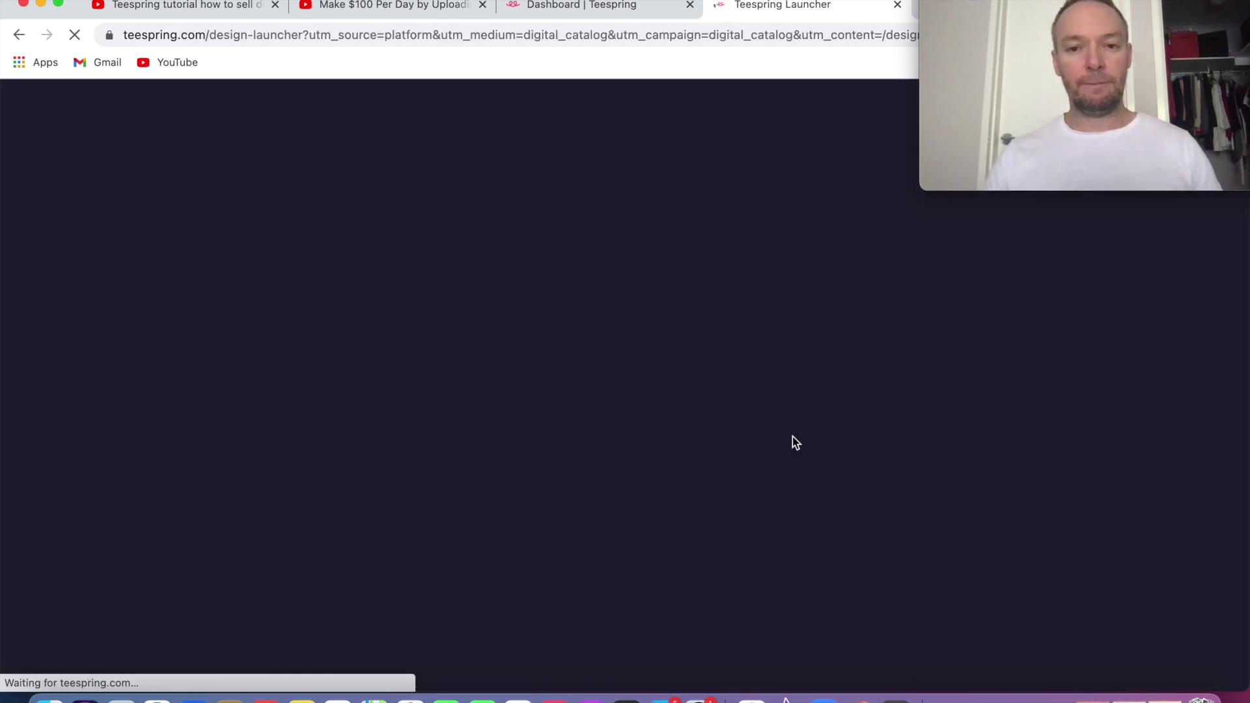
pyautogui.scroll(-5, 116, 370)
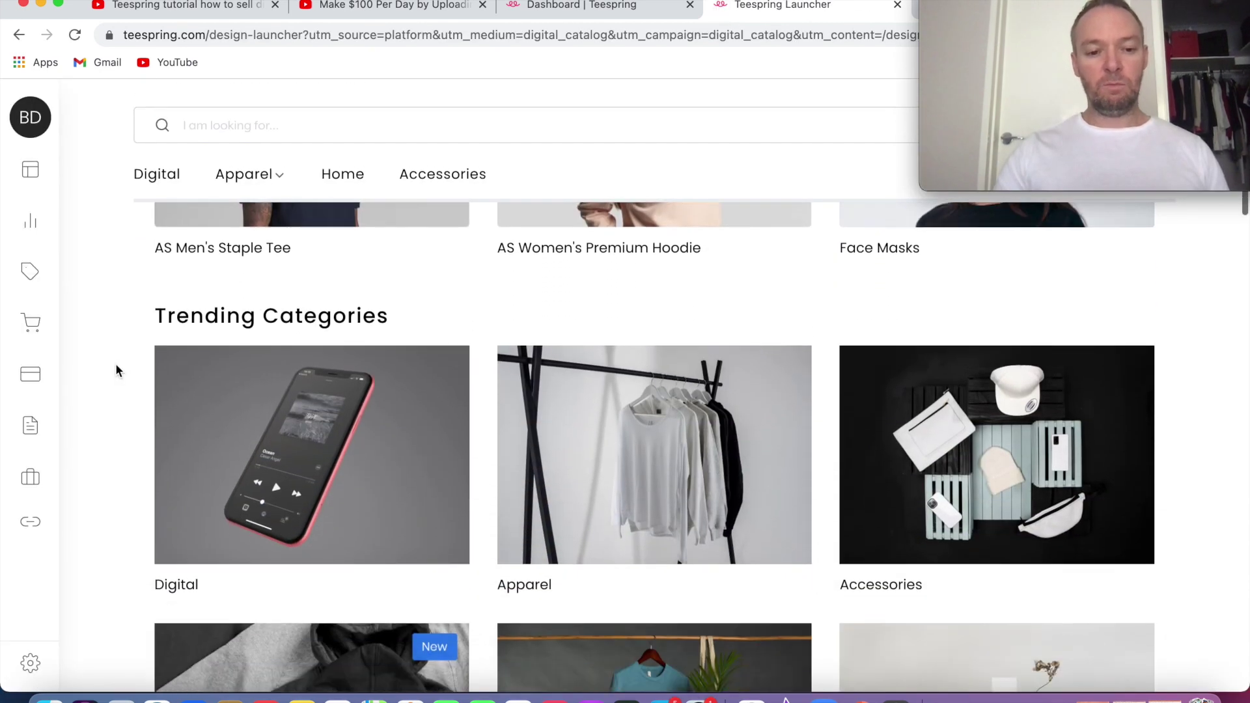
pyautogui.click(173, 587)
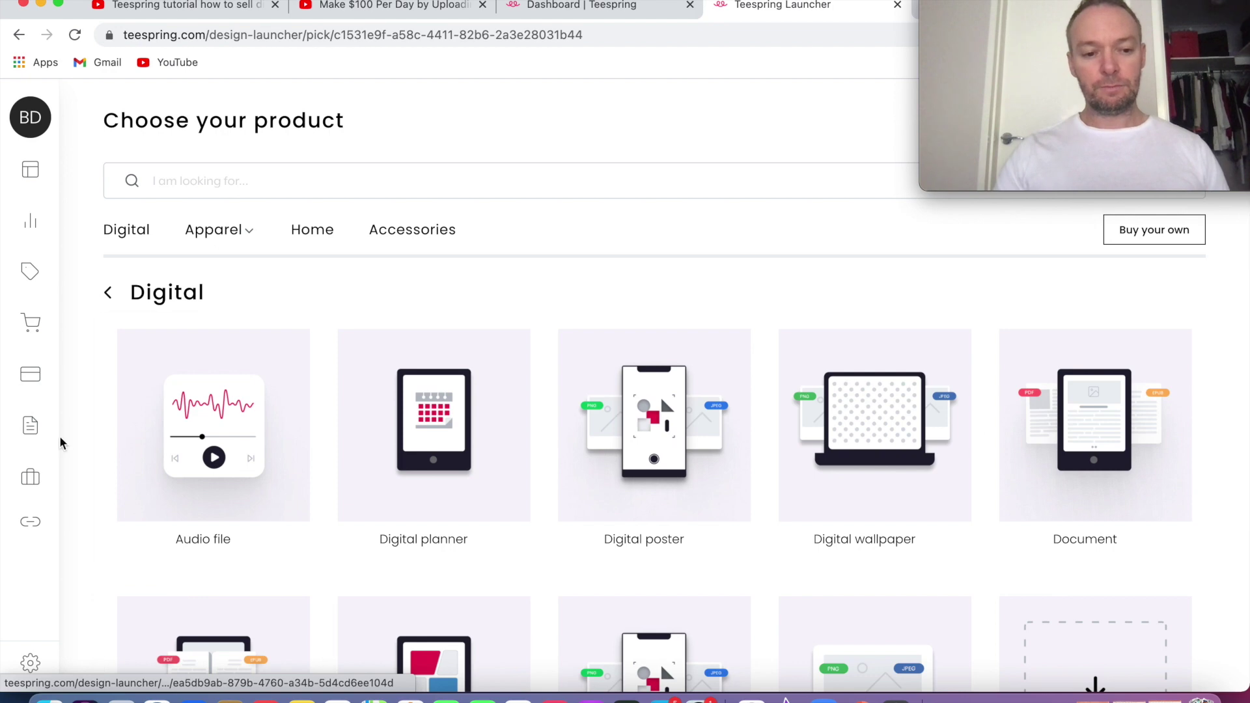
pyautogui.scroll(-2, 94, 410)
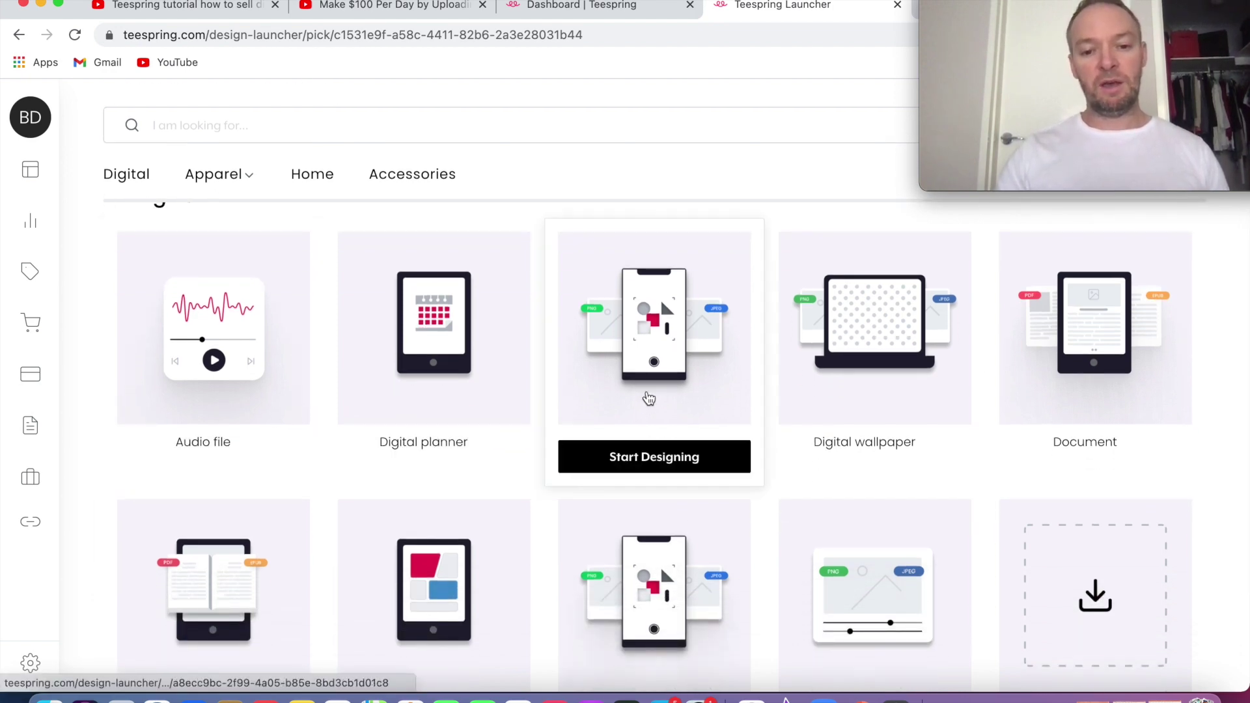
pyautogui.moveTo(1095, 425)
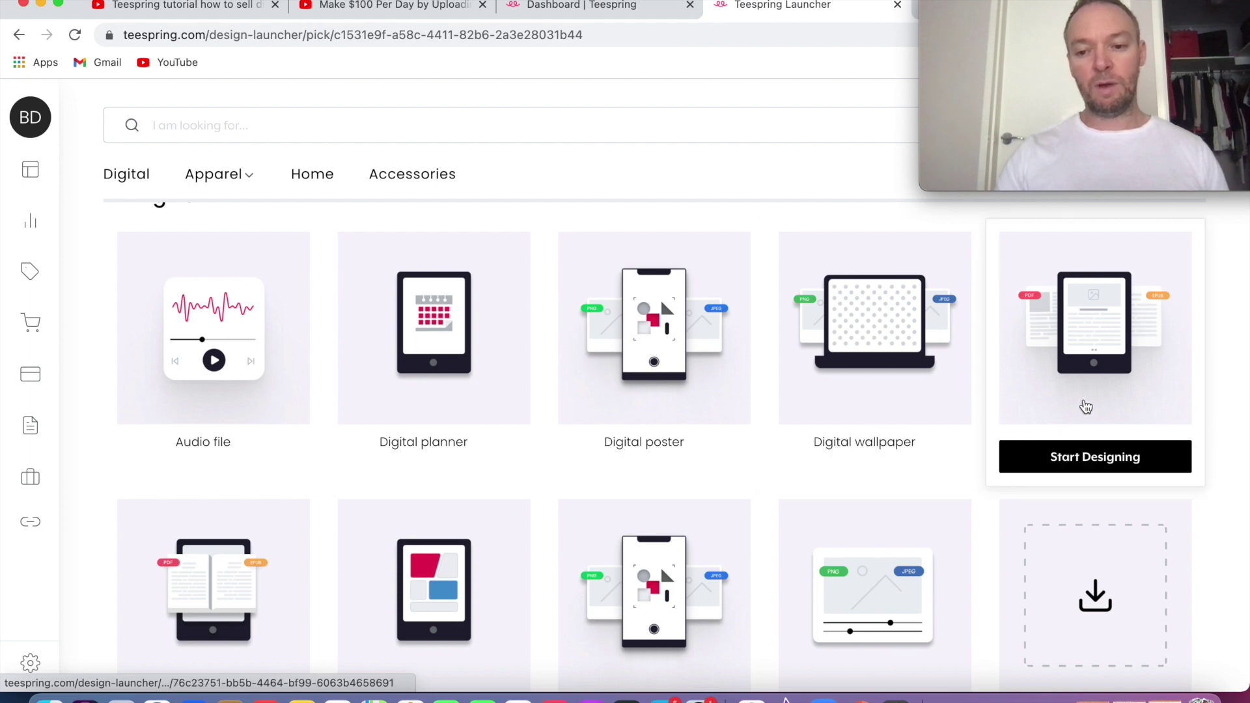
pyautogui.scroll(-2, 854, 547)
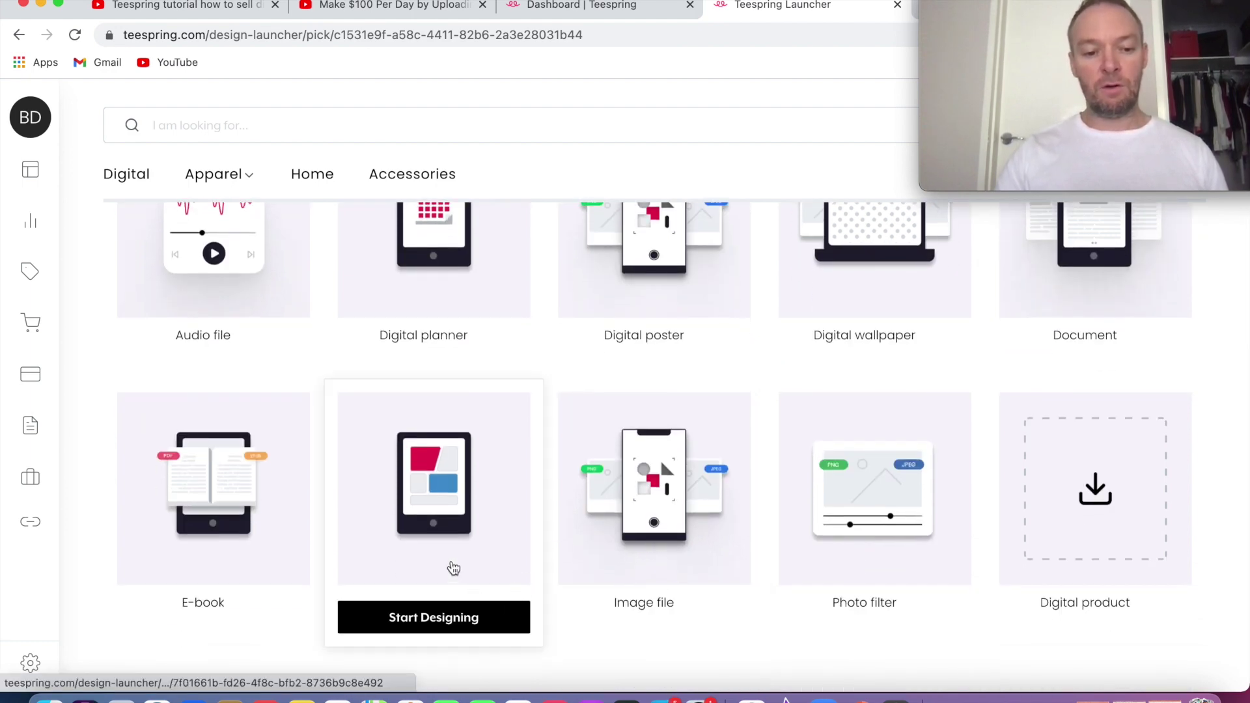
pyautogui.scroll(1, 1005, 651)
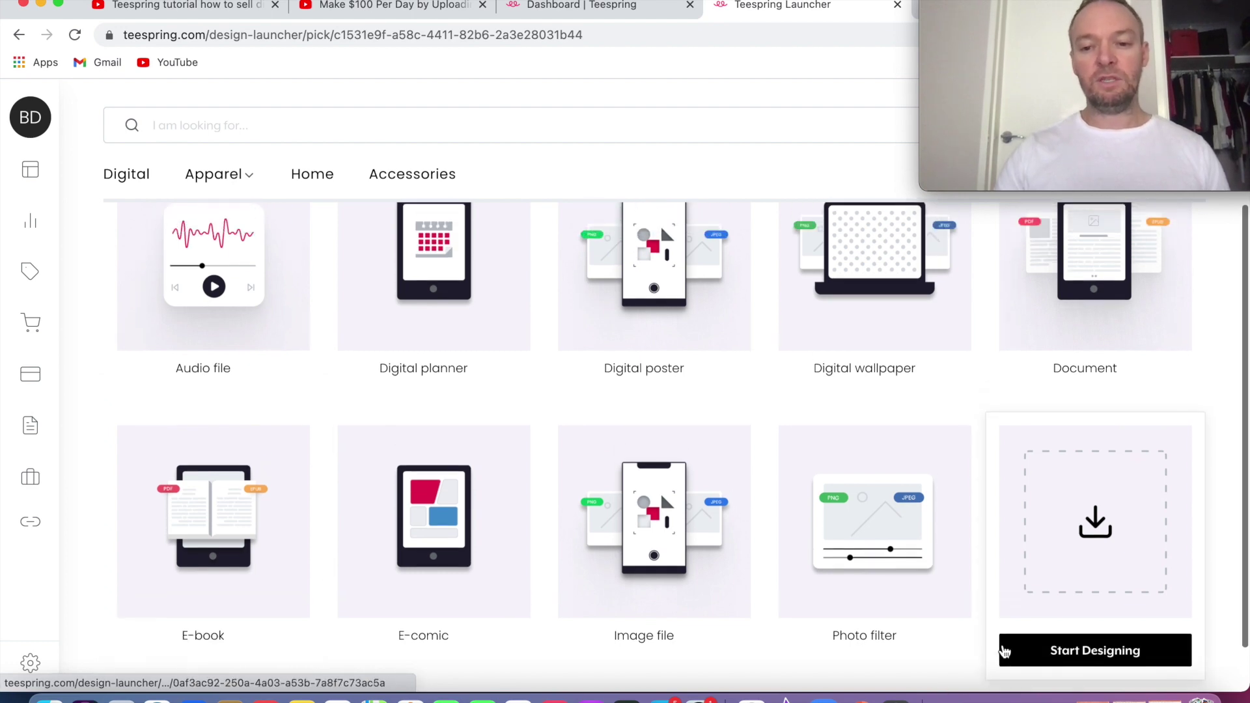